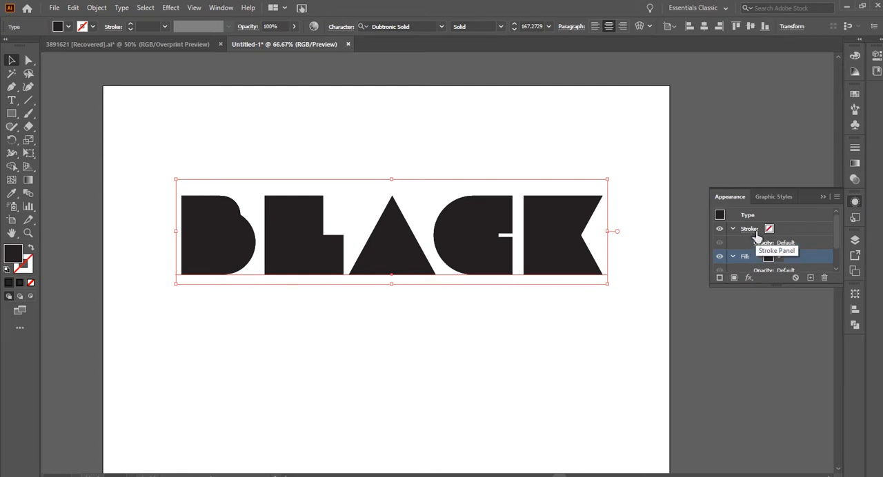
Duplicate both the fill and the stroke in the BLACK text's appearance.
scroll(784, 261, down, 1)
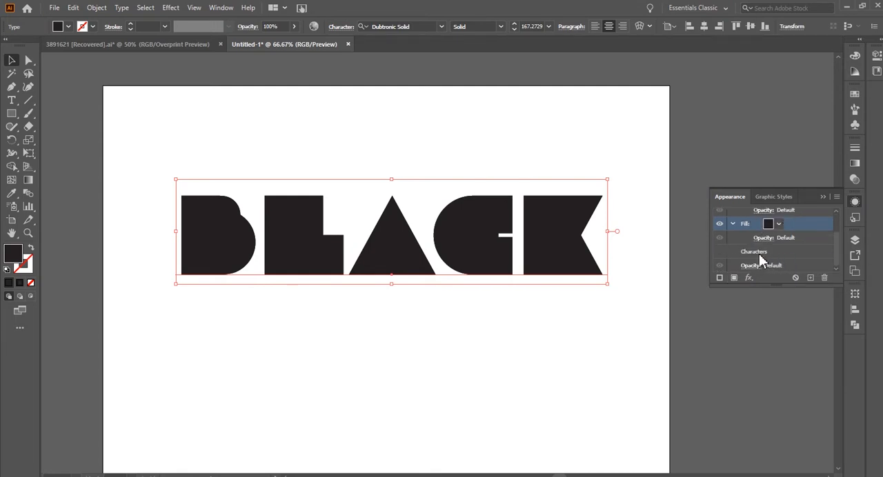
scroll(737, 272, up, 2)
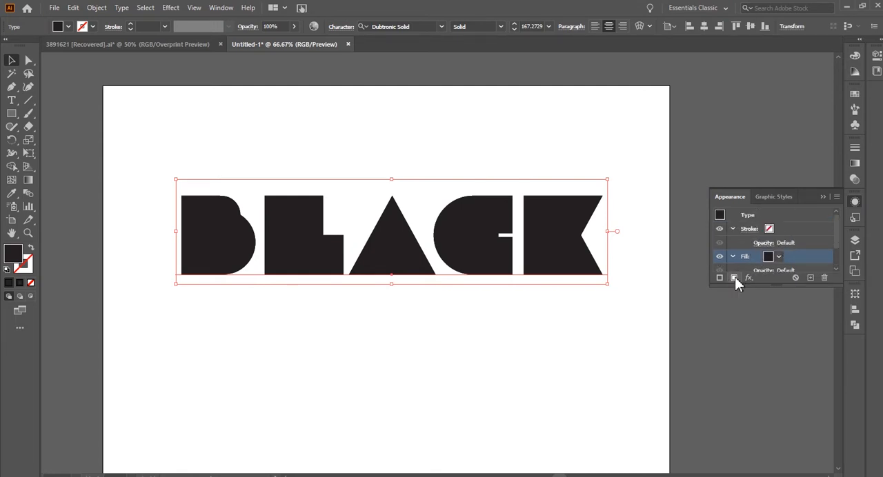
click(836, 197)
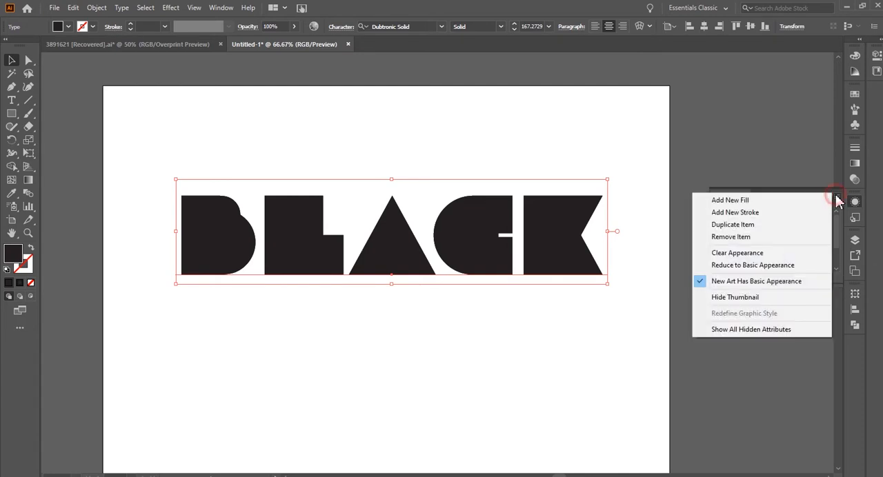
click(741, 228)
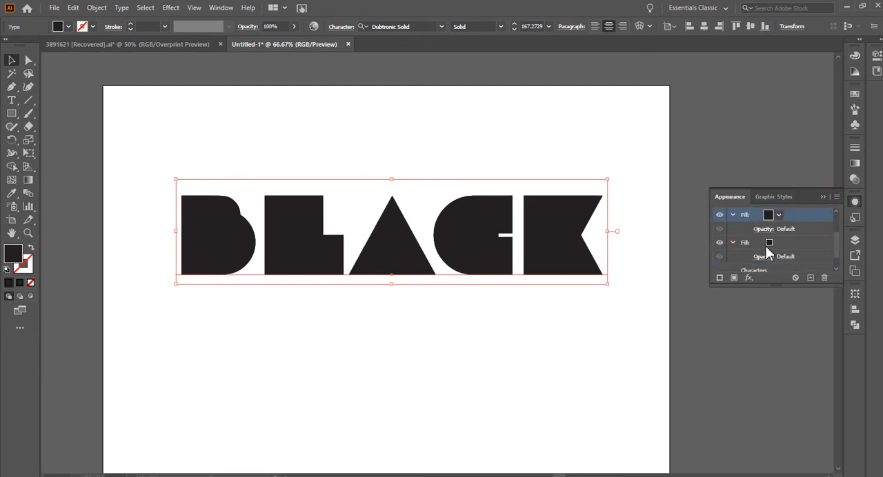
click(789, 230)
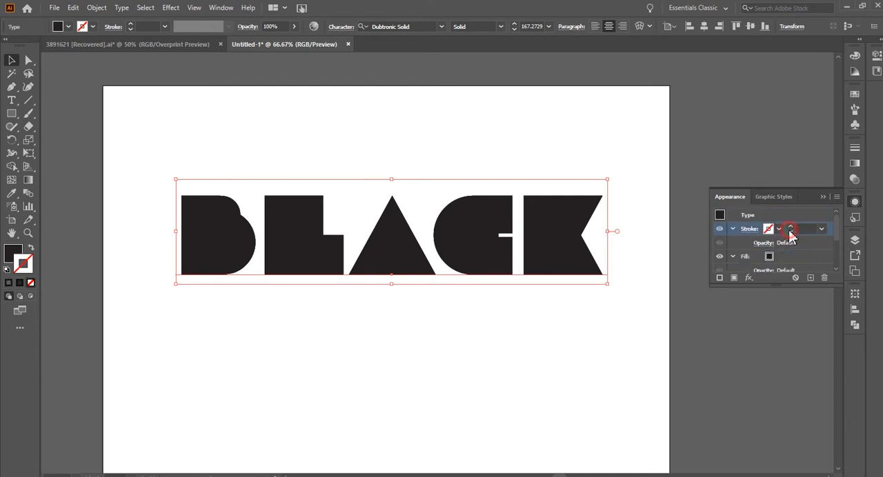
click(837, 196)
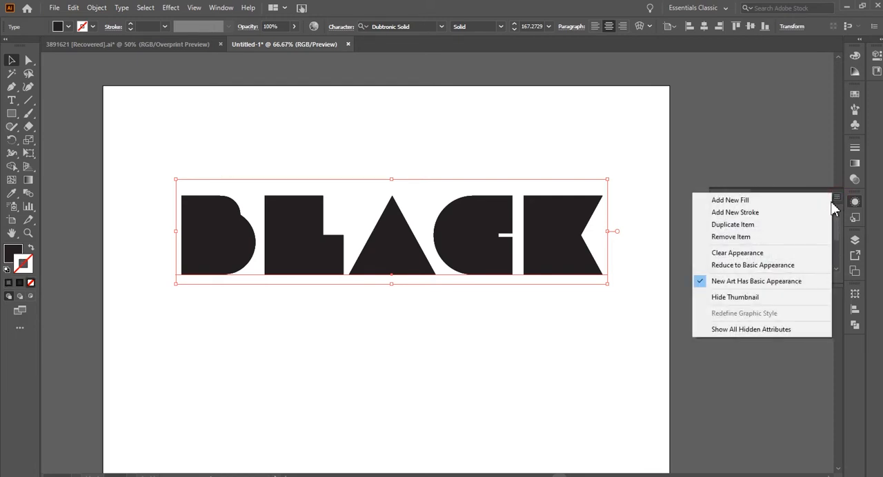
click(757, 224)
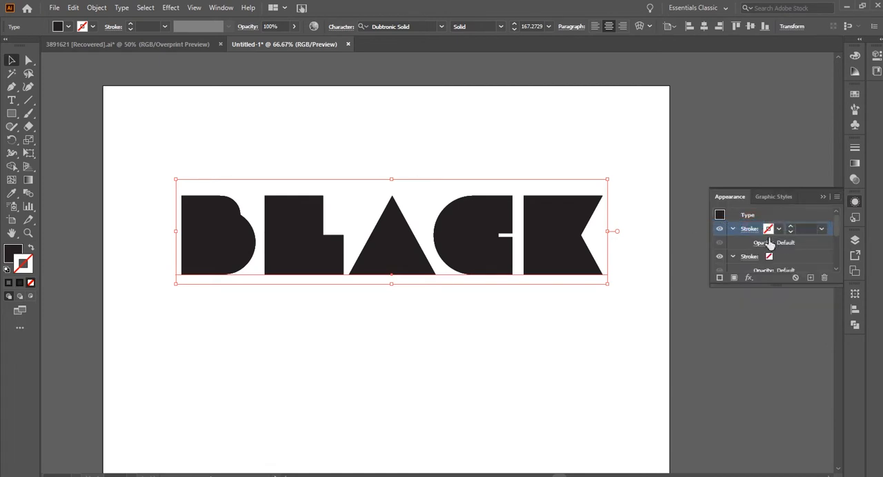
Set the lower fill of the BLACK text to pure black, 000000.
scroll(806, 244, down, 3)
click(791, 230)
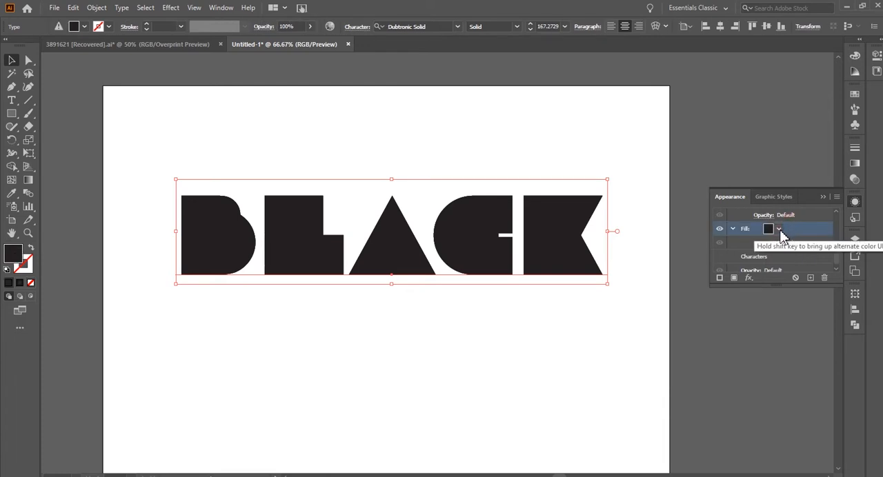
click(744, 231)
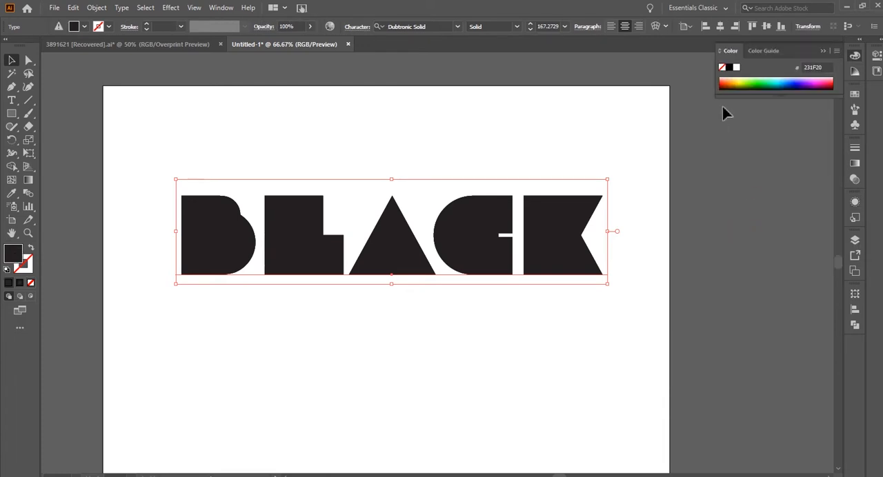
click(730, 71)
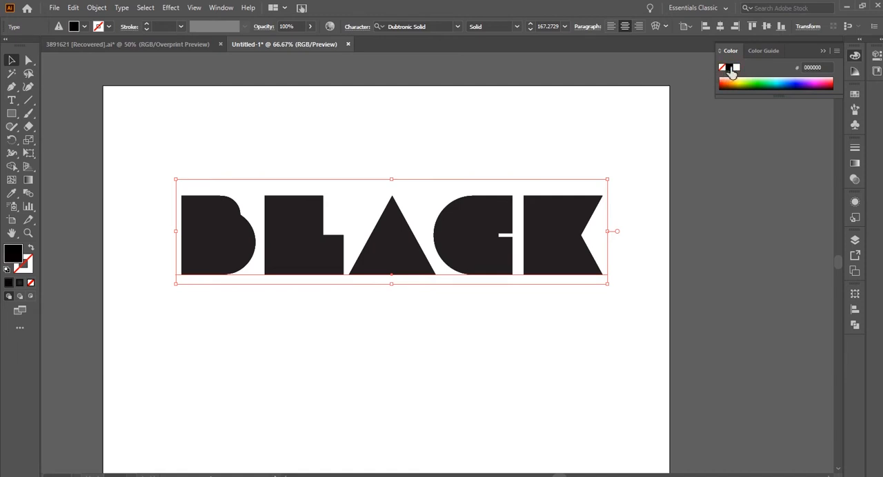
Set the upper fill of the BLACK text to pure black, 000000.
click(855, 202)
scroll(786, 234, up, 2)
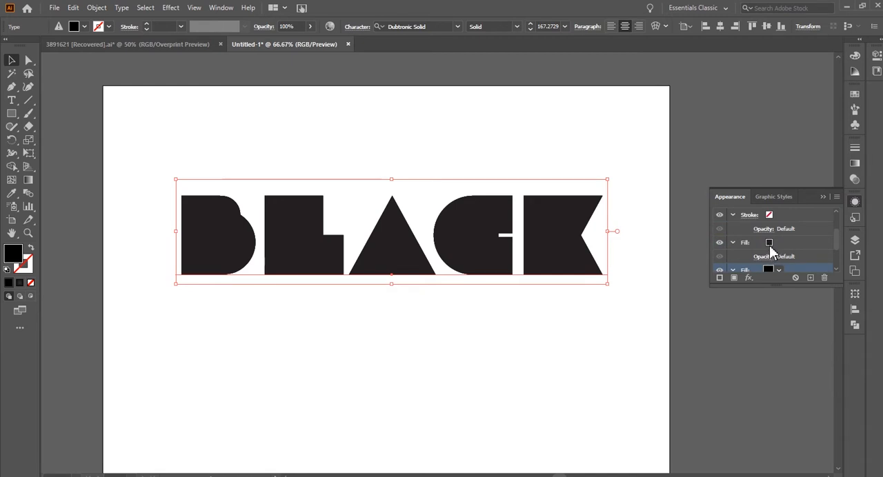
click(769, 246)
double_click(742, 245)
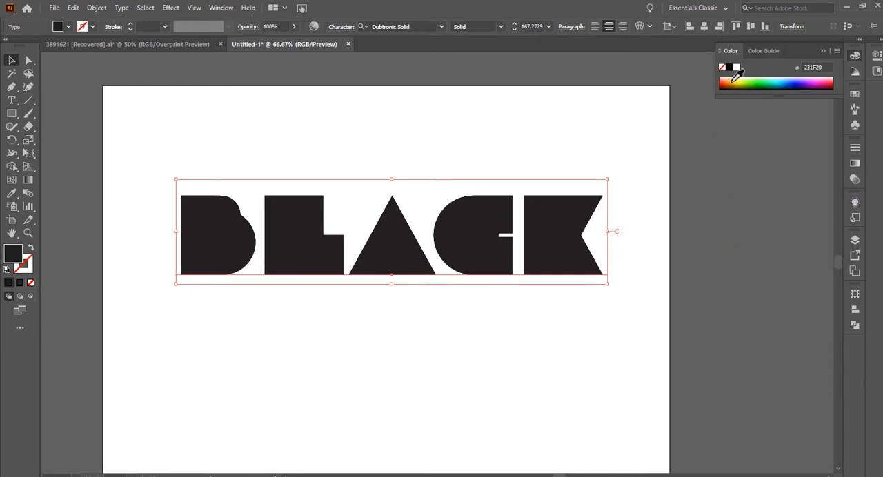
click(729, 67)
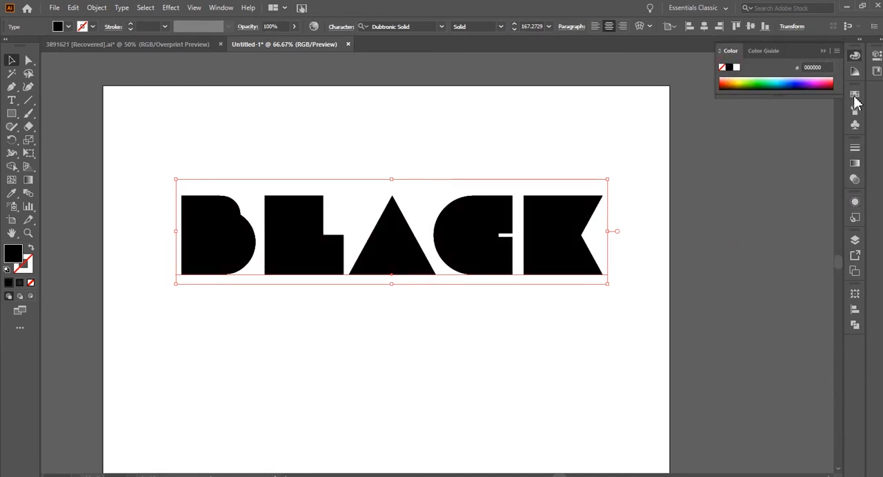
Add a Transform effect to the text's lower fill, scaling it to 99.5% both horizontally and vertically.
click(857, 202)
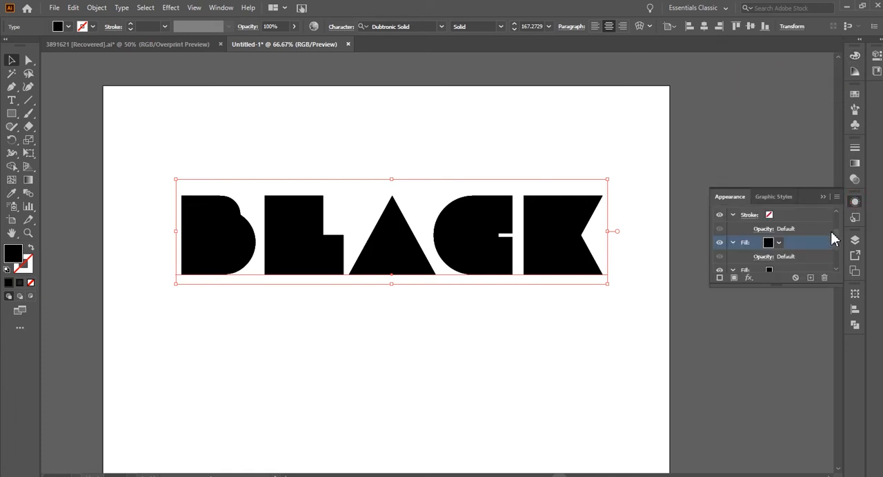
scroll(809, 257, down, 3)
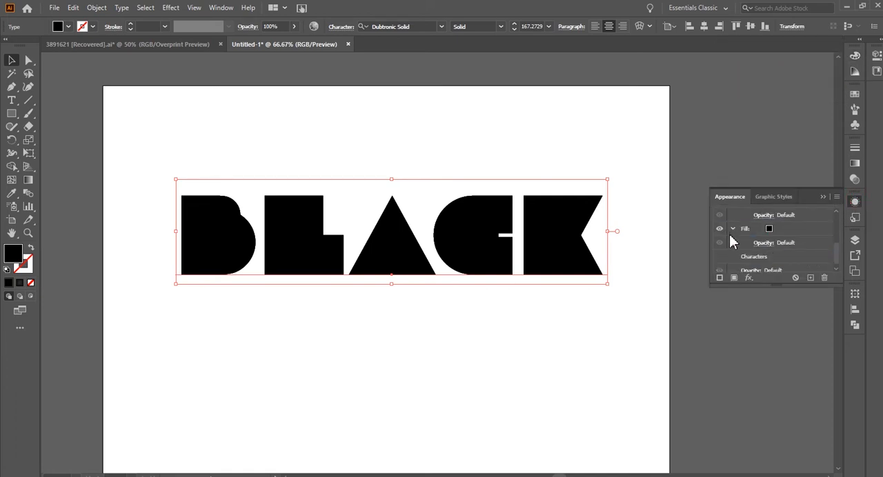
click(803, 233)
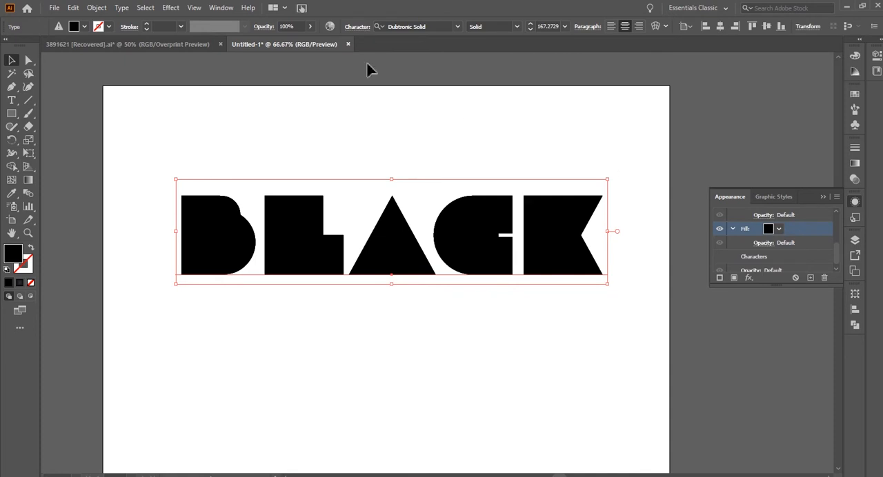
click(171, 9)
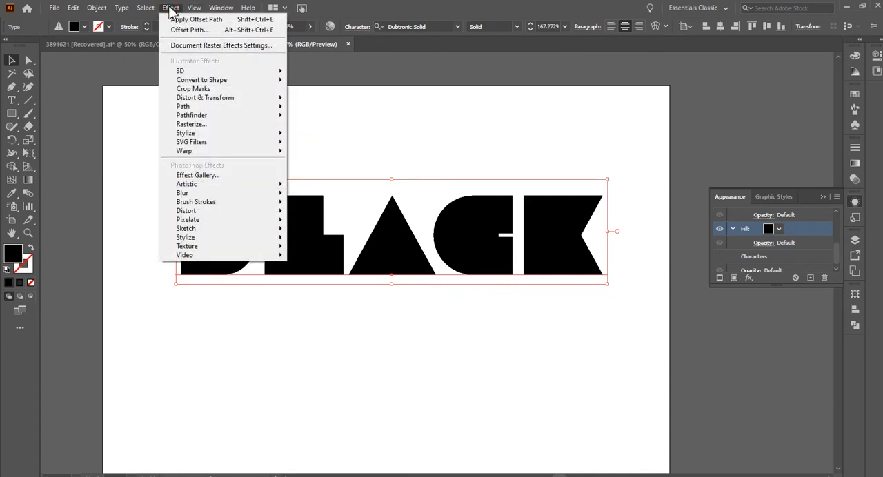
mouse_move(192, 99)
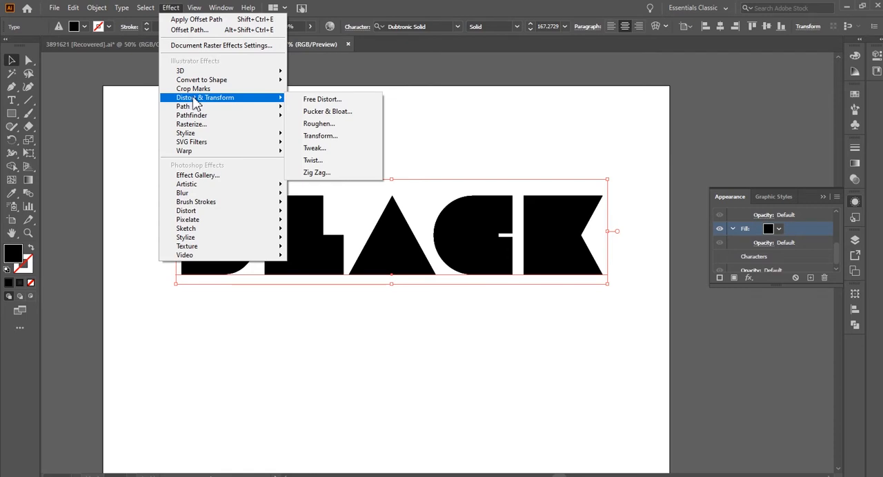
click(343, 137)
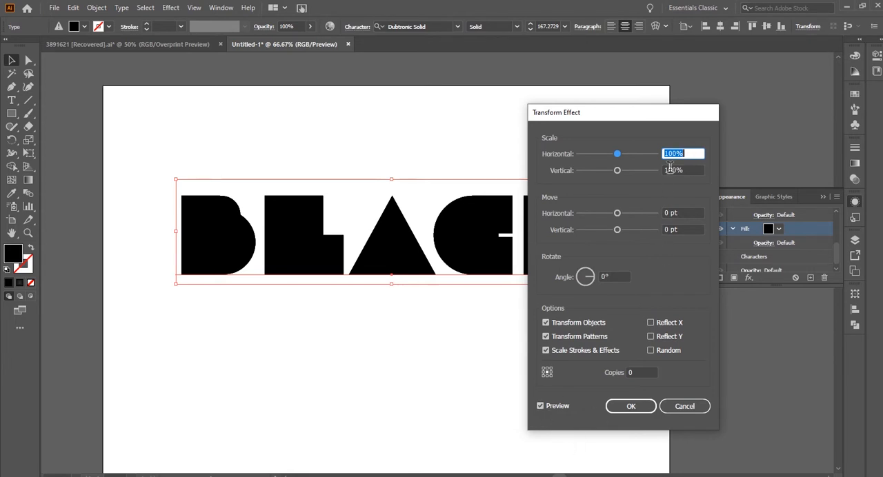
text(99.)
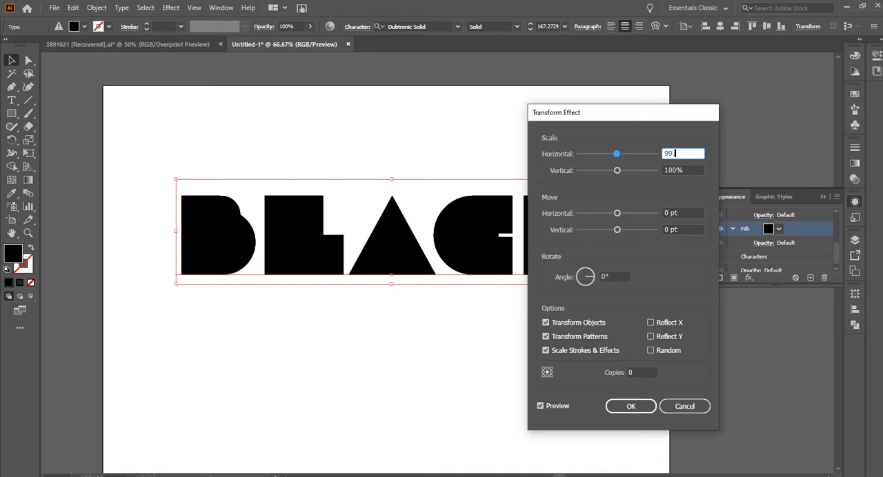
text(5)
key(Tab)
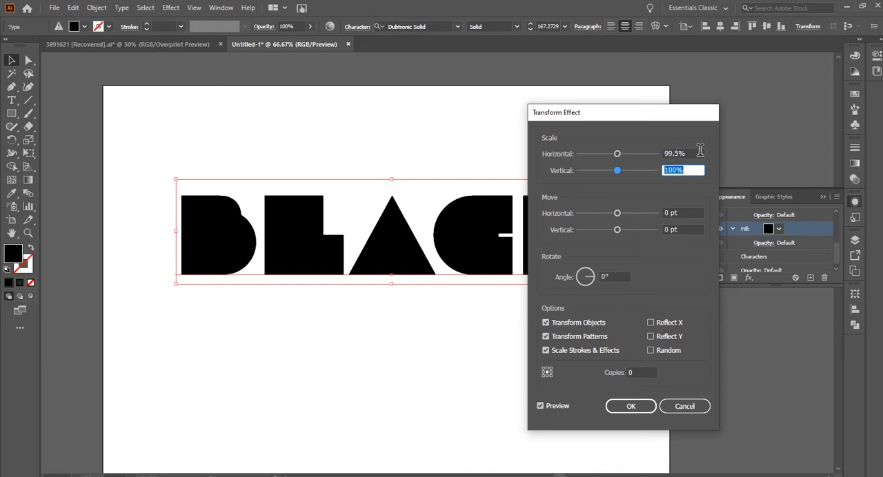
text(99.5)
key(Tab)
Give the Transform effect a 0.2534 pt vertical move, a bottom-centre reference point and 25 copies.
key(Tab)
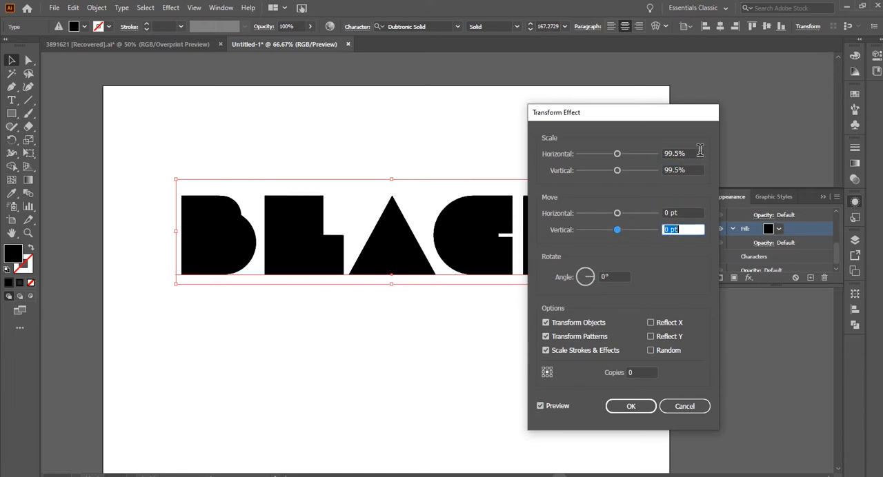
key(BackSpace)
key(Tab)
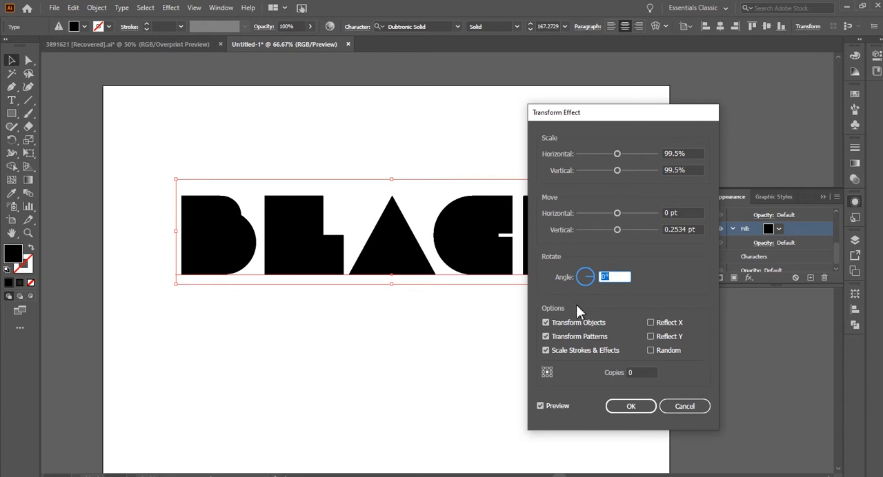
click(546, 323)
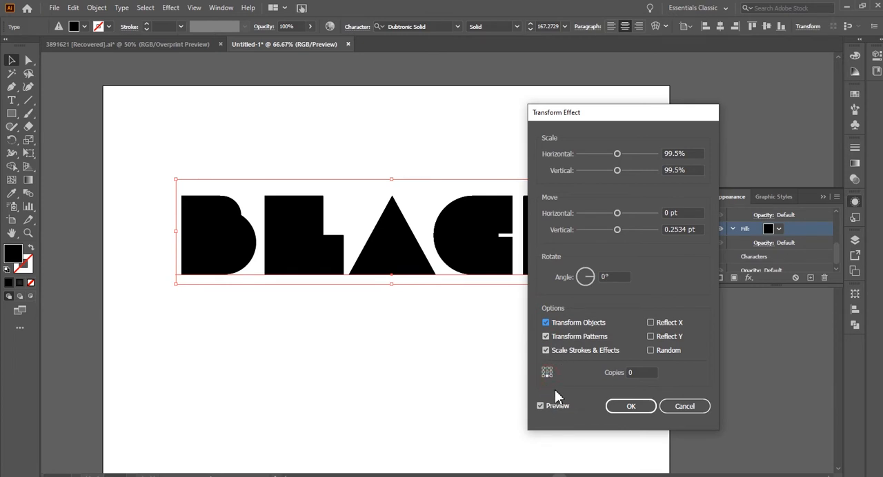
click(640, 373)
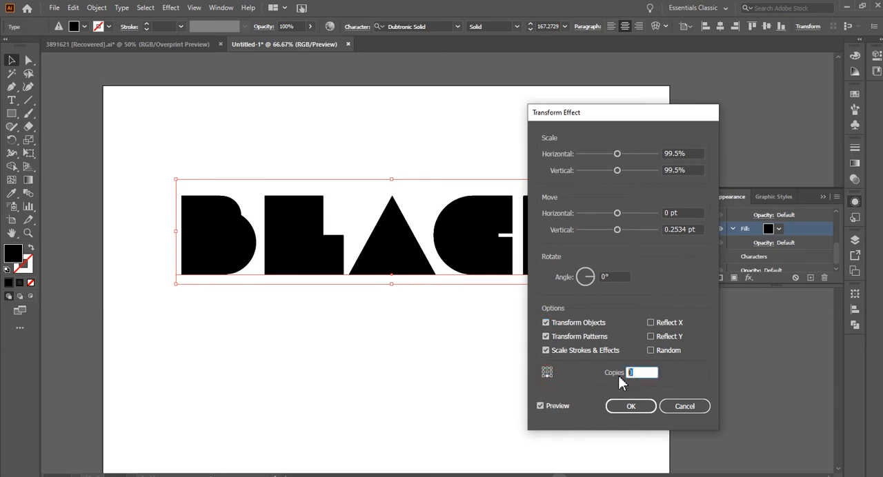
key(Tab)
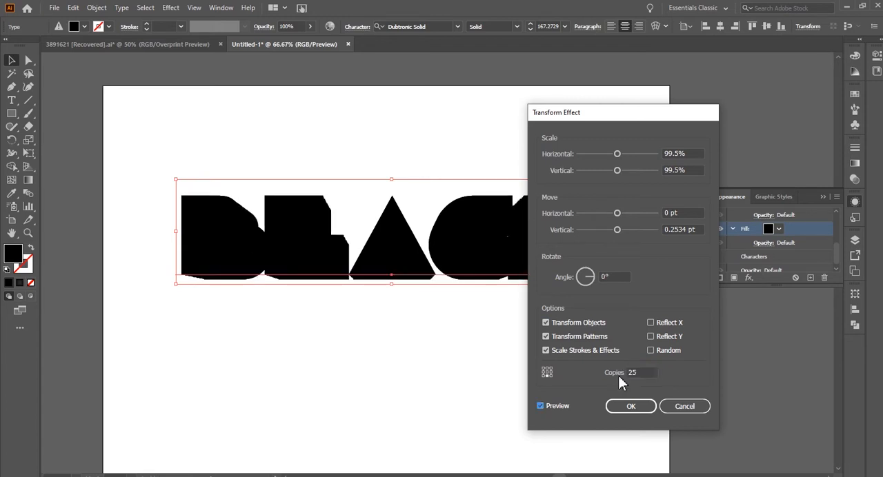
Change the Transform effect's vertical move to 0.2634 pt and apply the effect.
drag(639, 118, 744, 115)
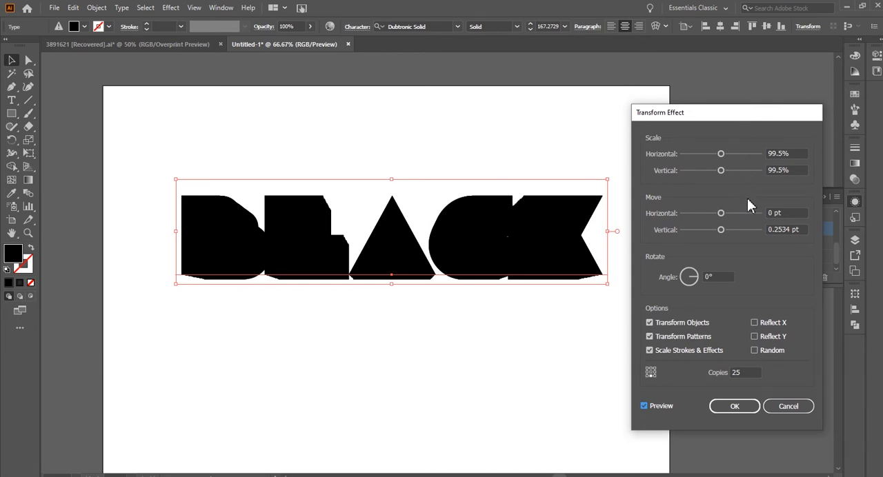
click(782, 230)
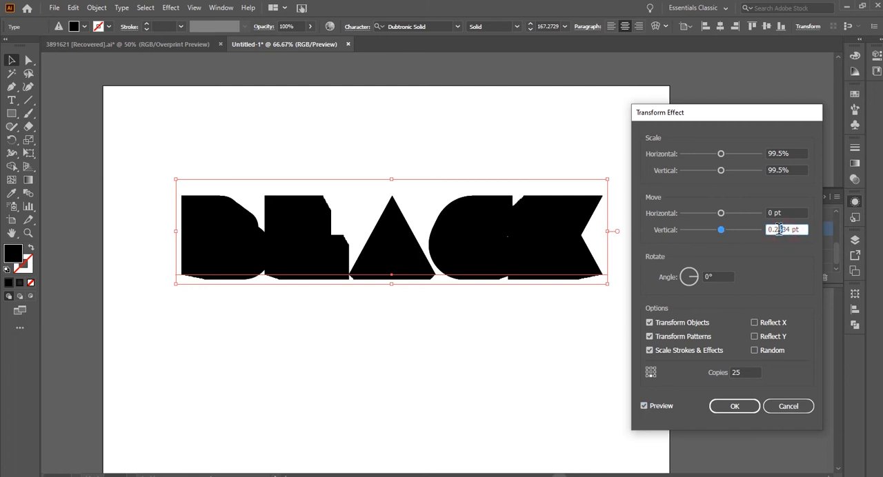
key(Tab)
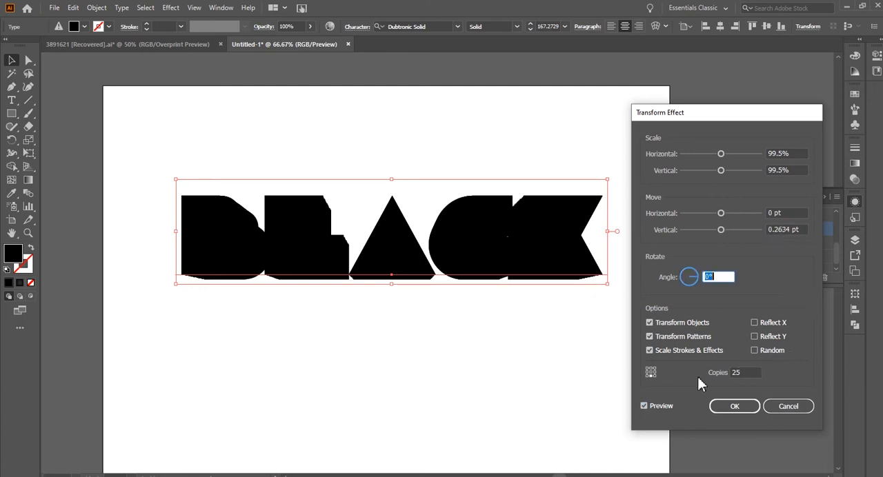
click(748, 408)
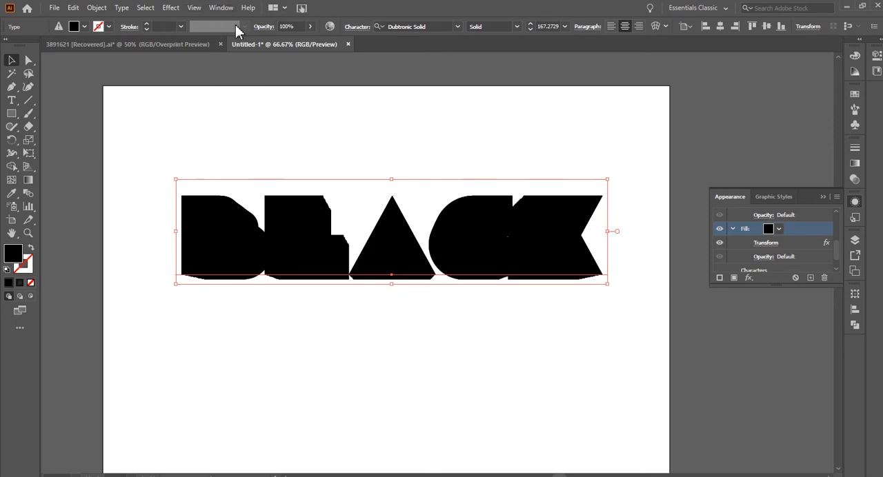
Set the tracking of the BLACK text to 50 and deselect it.
click(357, 30)
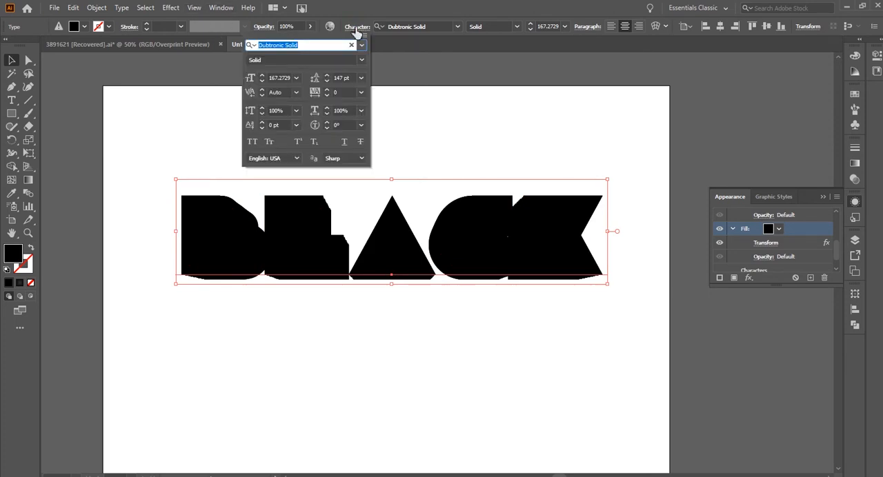
click(342, 91)
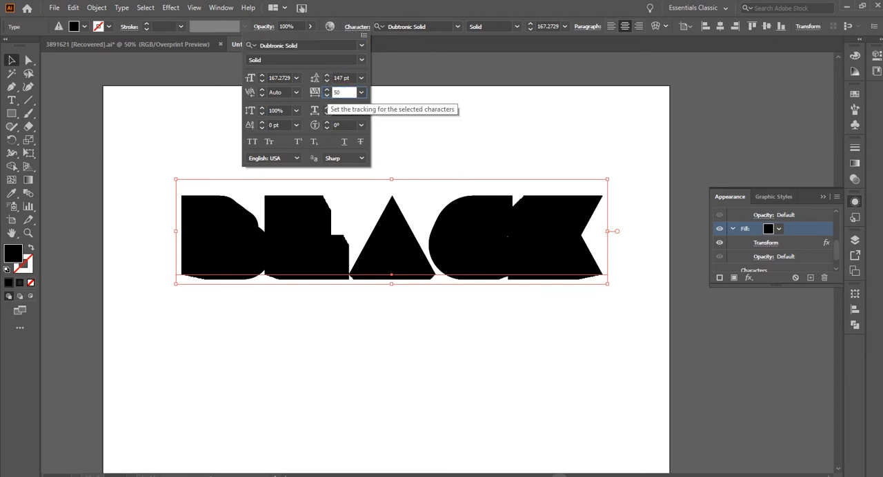
key(Tab)
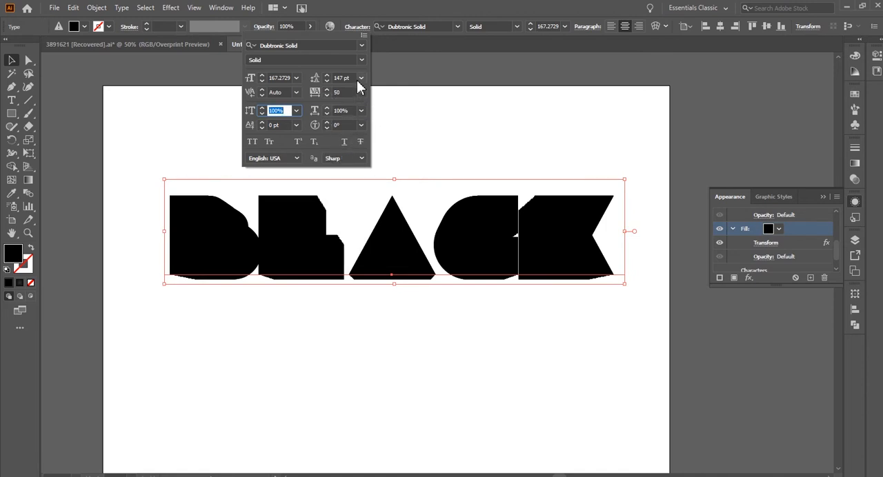
click(404, 132)
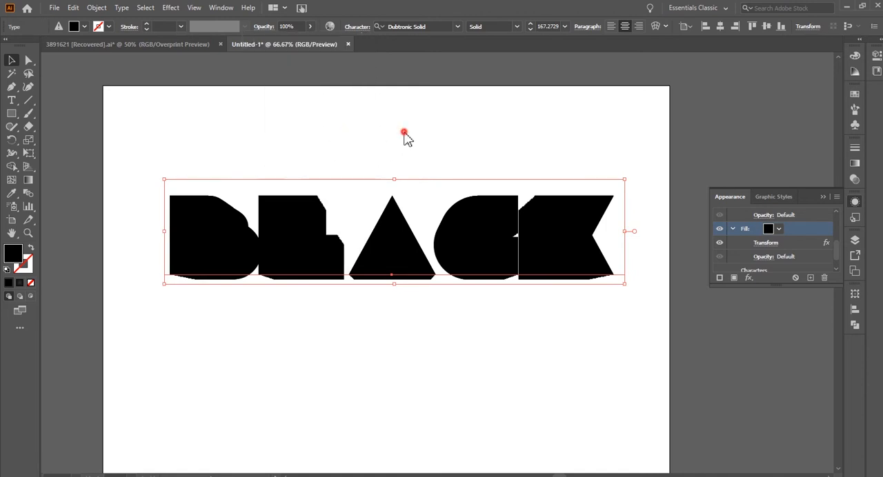
click(516, 327)
drag(542, 367, 542, 410)
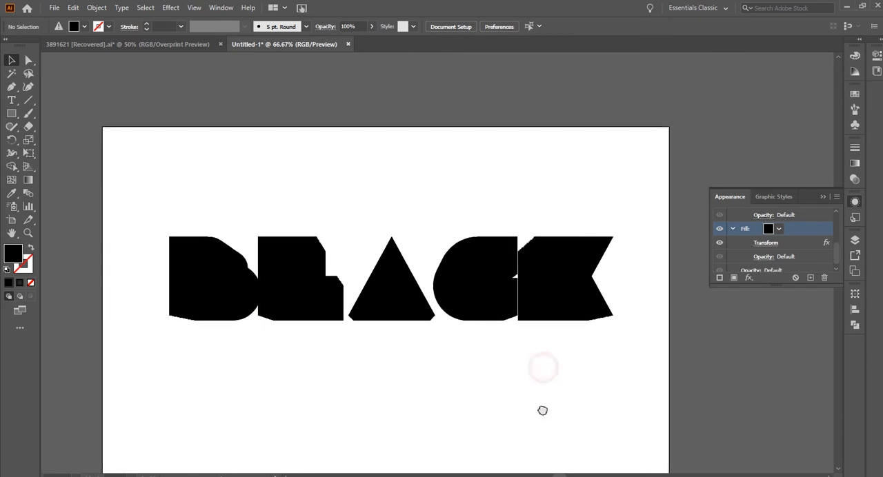
Give the BLACK text's lower stroke a light gray colour at a 1 pt weight.
click(535, 302)
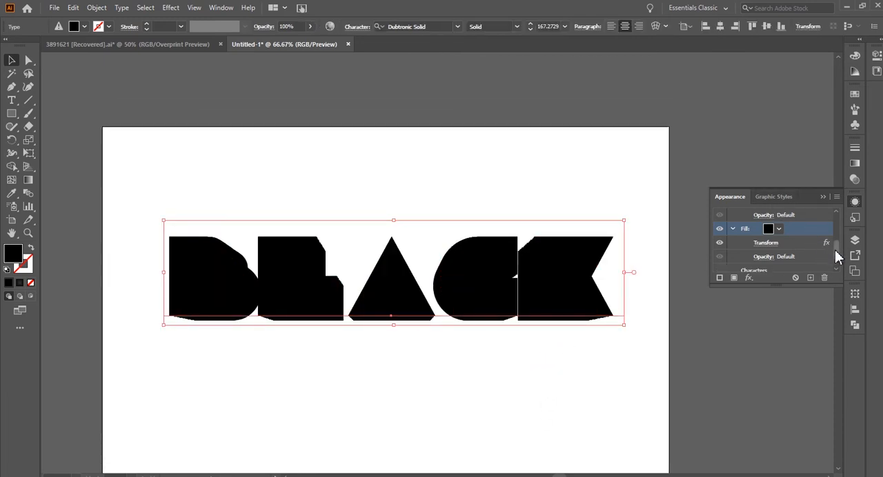
drag(835, 250, 842, 232)
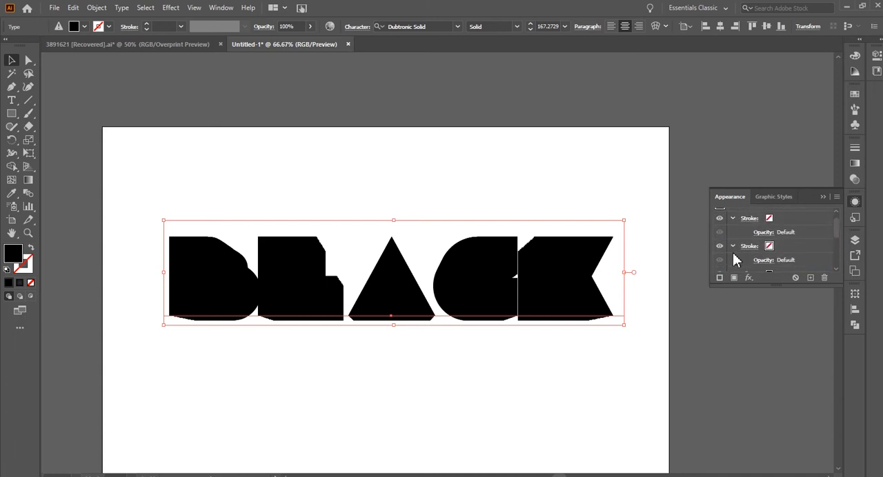
click(782, 248)
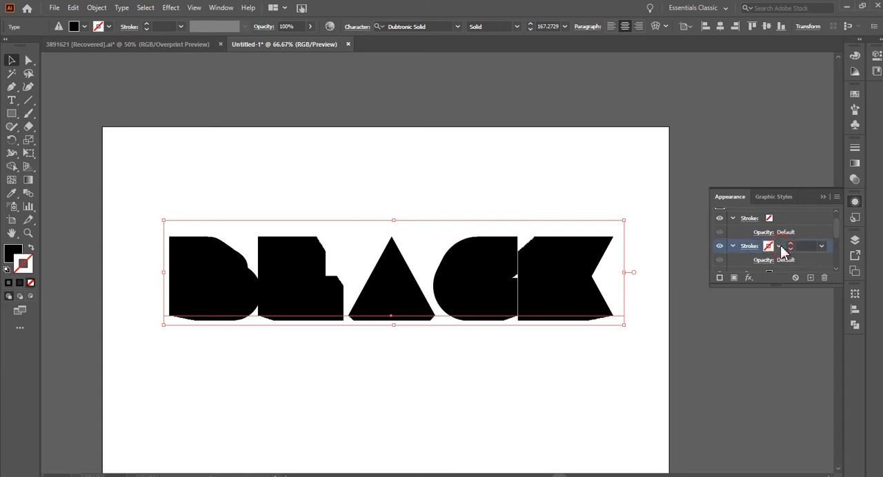
click(779, 247)
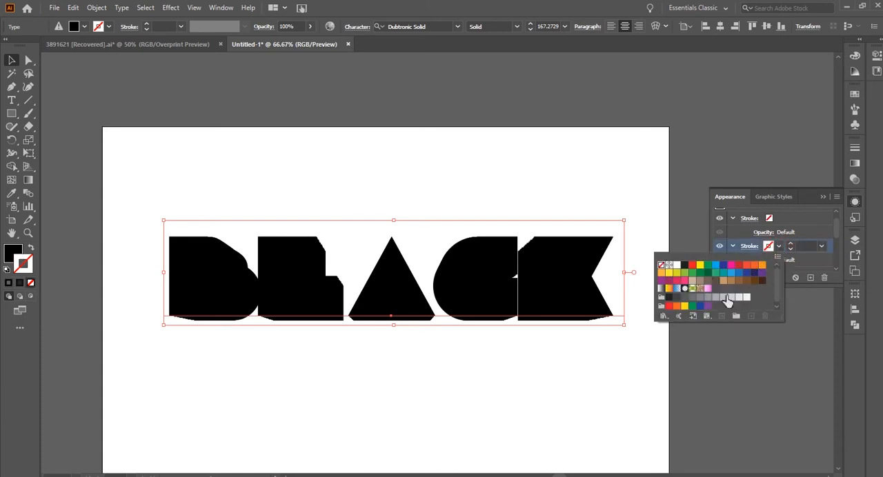
click(717, 301)
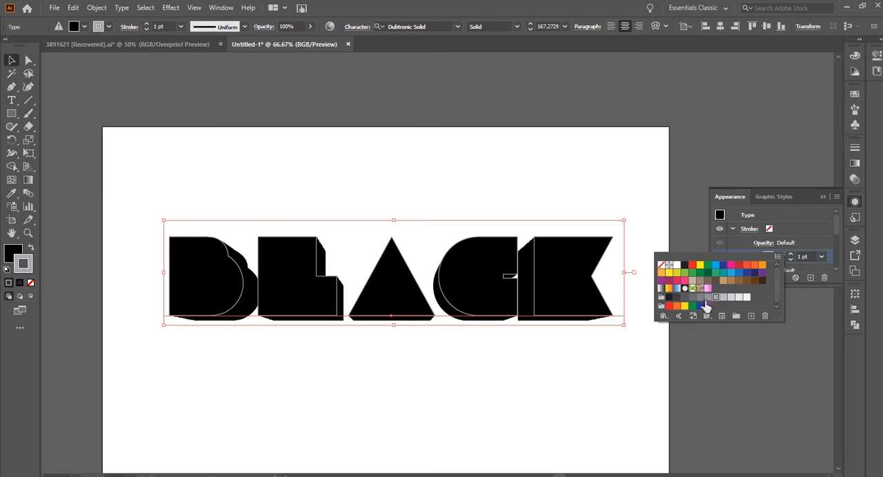
click(822, 259)
click(808, 257)
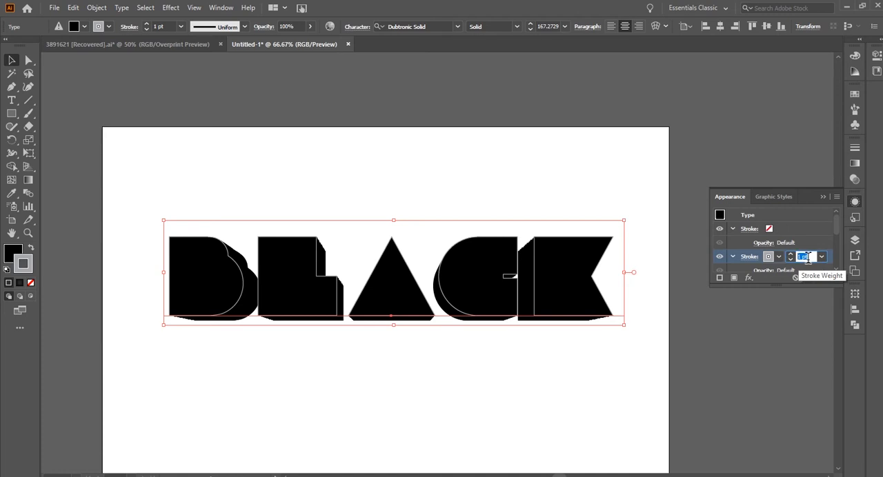
click(831, 259)
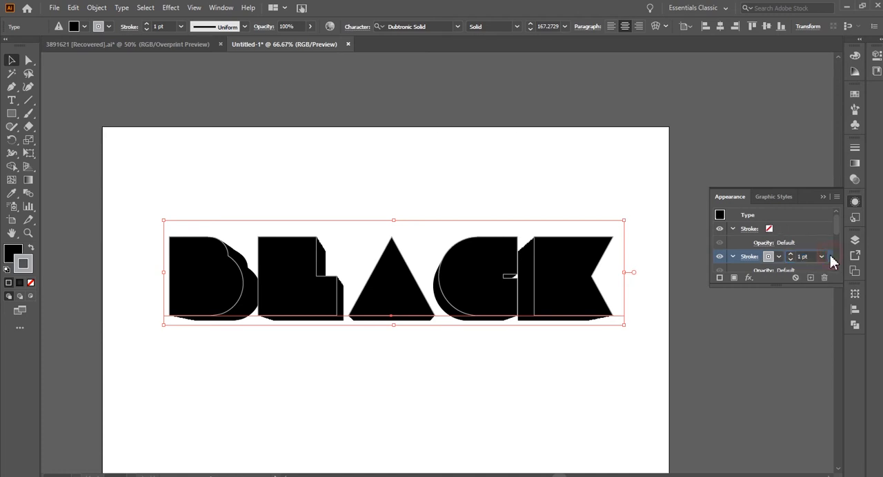
Apply an Offset Path effect of 2 pt with miter joins to the gray stroke, and deselect the text.
click(170, 9)
mouse_move(192, 108)
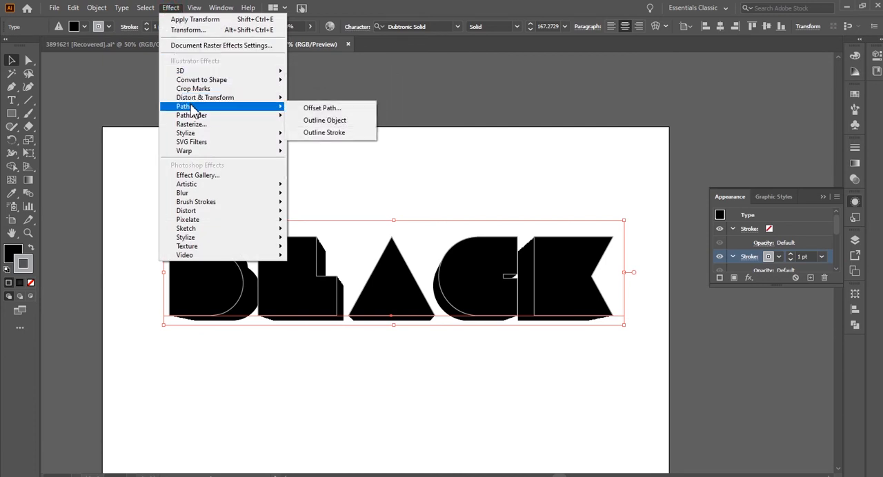
click(316, 109)
click(429, 215)
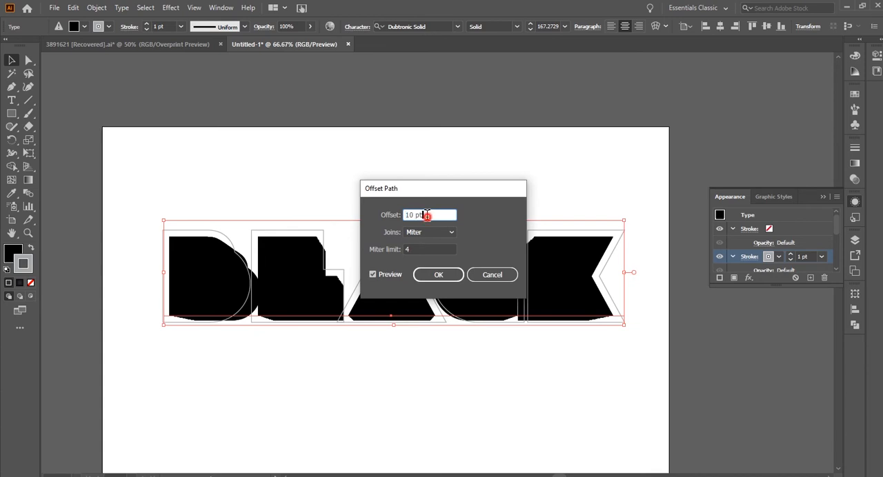
drag(430, 215, 398, 218)
text(2)
key(Tab)
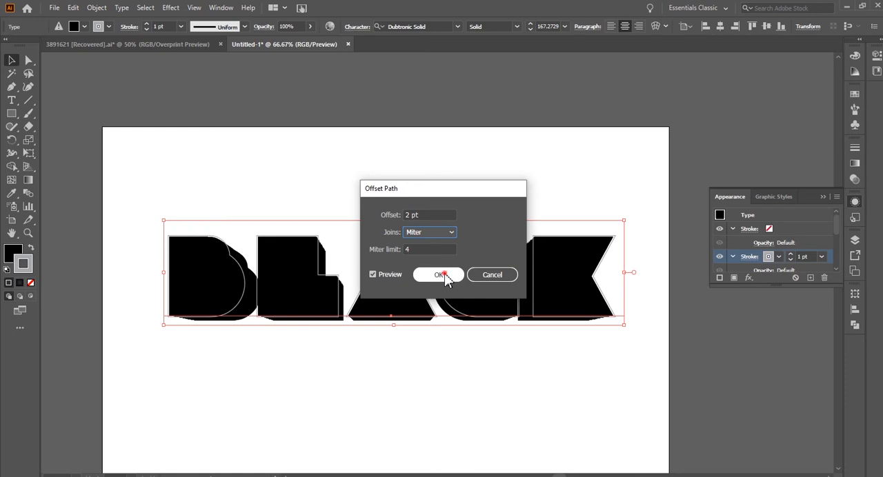
click(440, 274)
scroll(613, 311, up, 3)
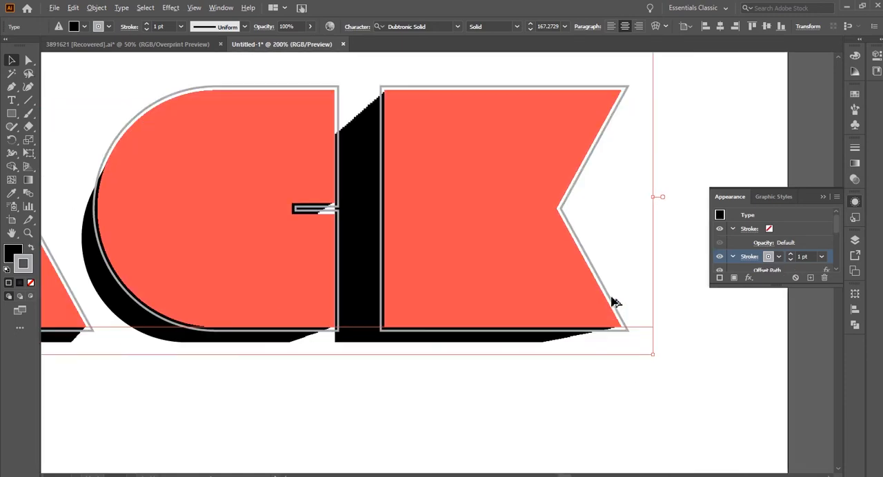
scroll(613, 303, up, 1)
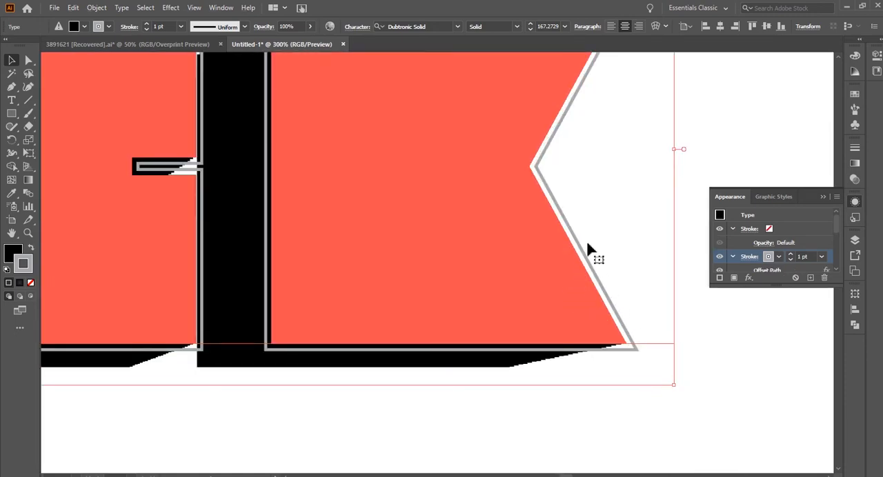
click(685, 420)
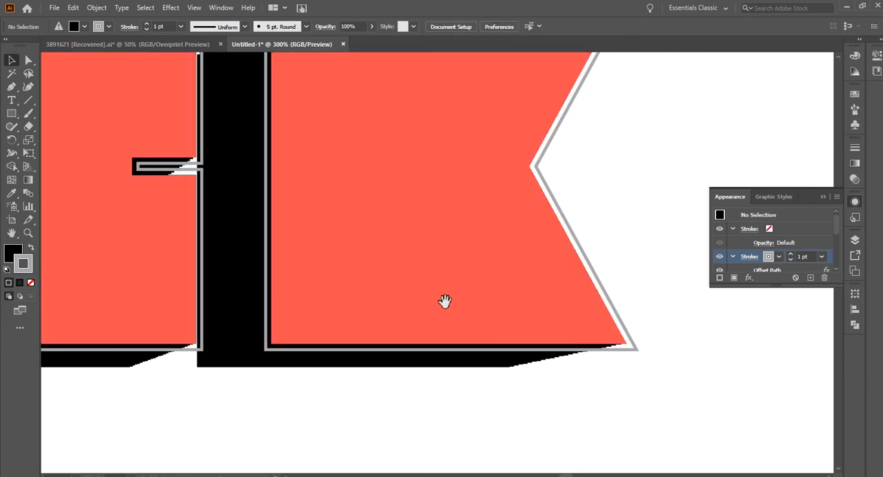
Colour the text's upper stroke with the pink gradient swatch.
drag(440, 295, 545, 357)
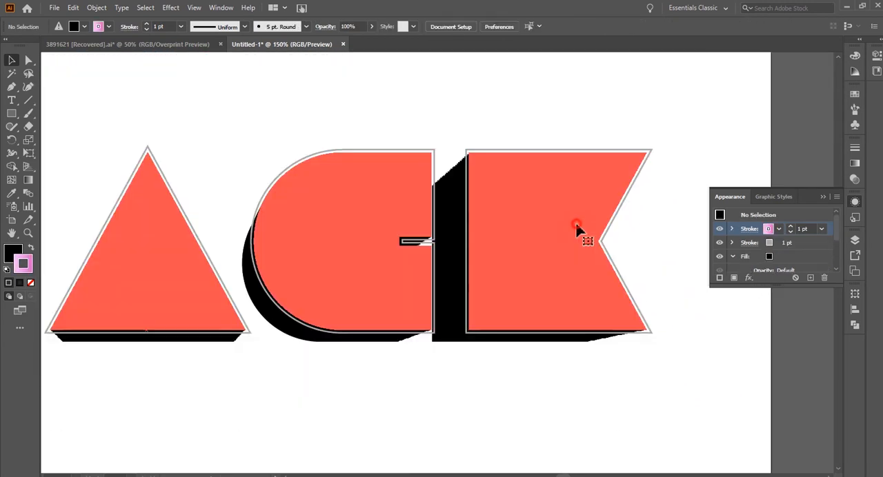
click(576, 225)
click(778, 229)
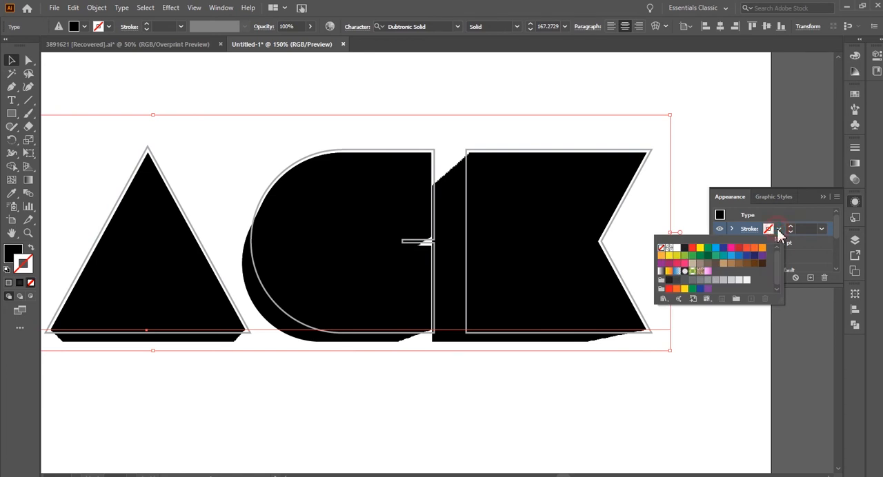
click(708, 271)
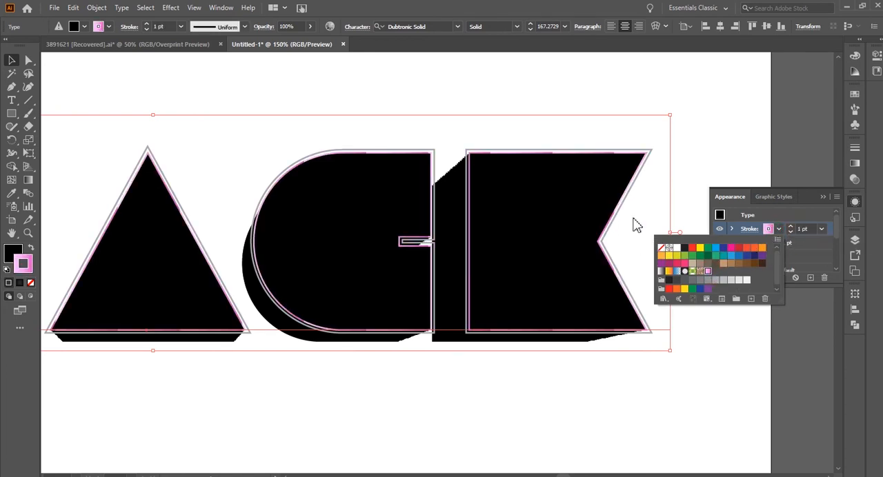
click(671, 138)
Sample the thin-outlined middle square beside the artboard with the Eyedropper to restyle the selected text.
scroll(711, 155, down, 2)
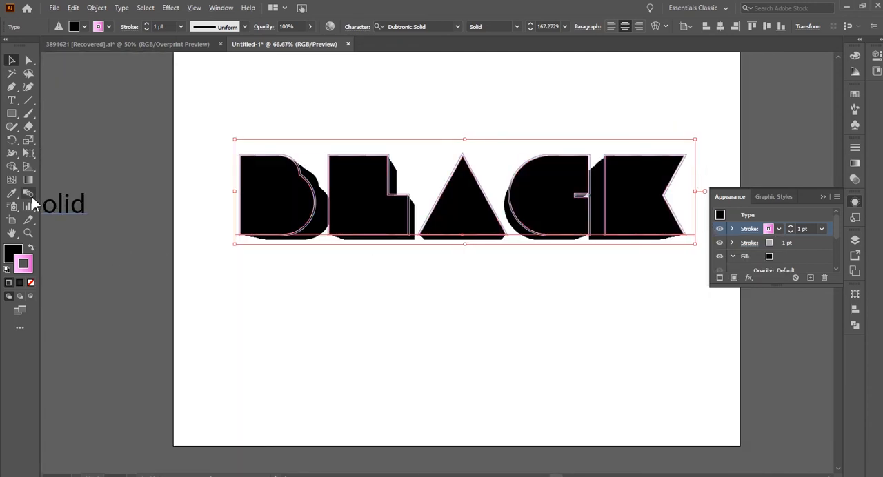
click(11, 193)
drag(212, 231, 269, 216)
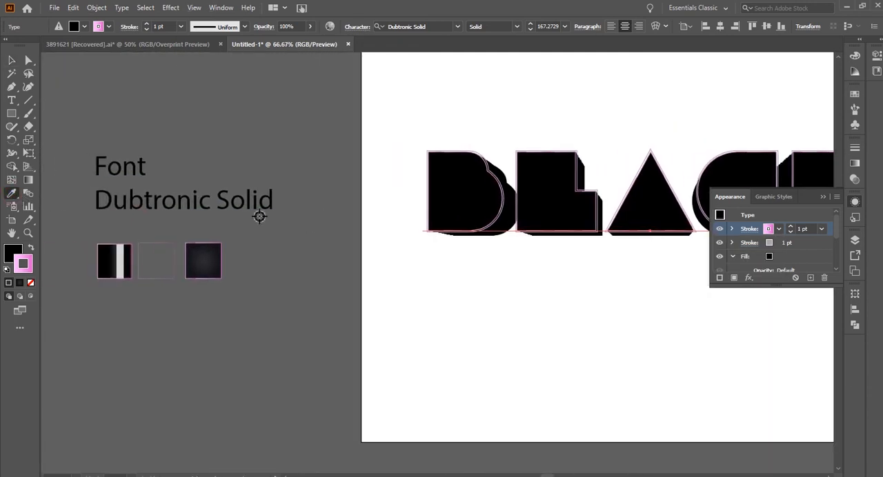
click(161, 242)
click(11, 60)
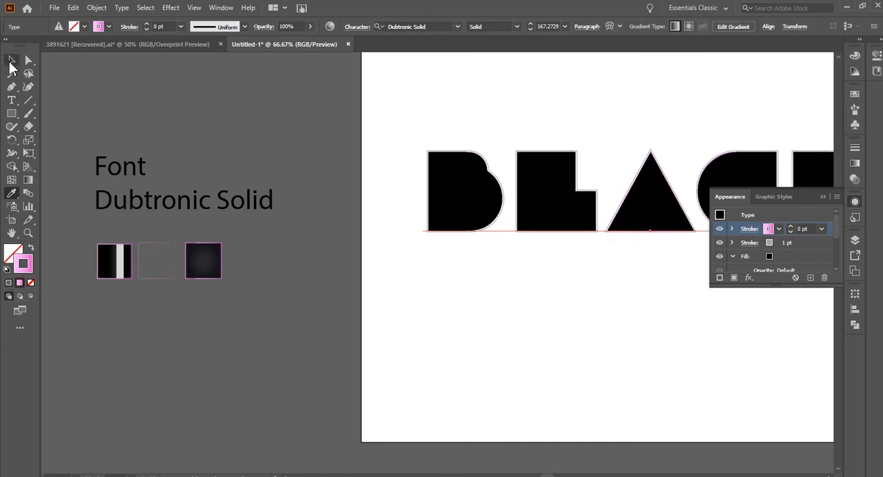
Set the weight of the text's pink gradient stroke to 1 pt.
drag(611, 268, 316, 276)
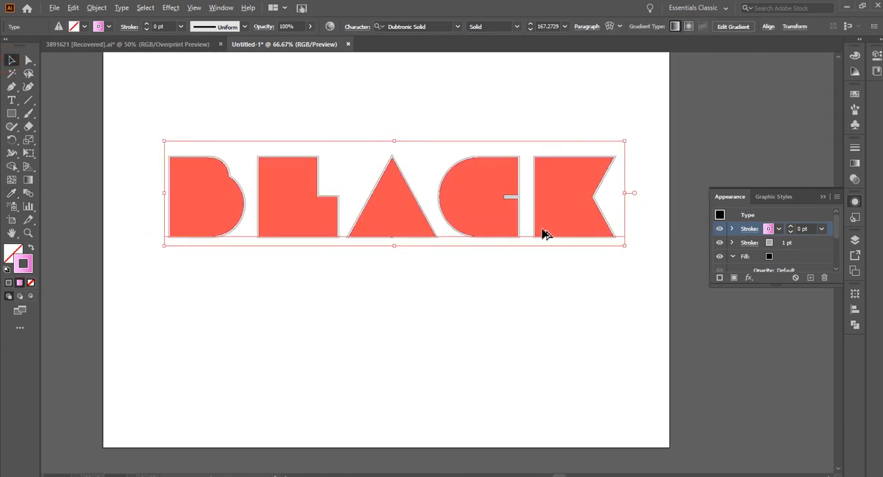
scroll(546, 209, up, 1)
drag(811, 229, 783, 228)
text(1)
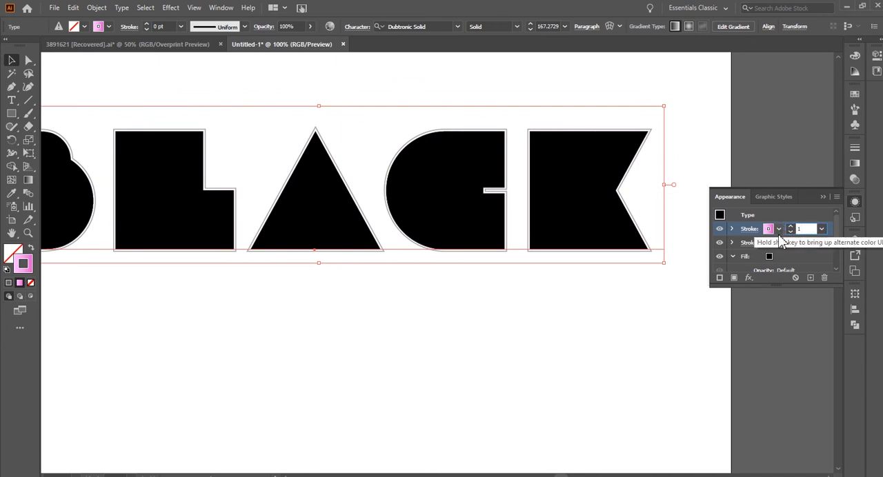
key(Return)
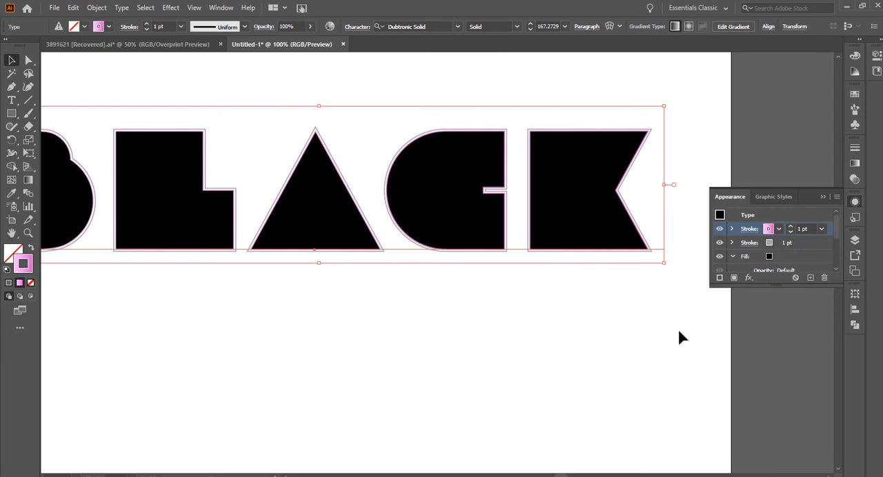
Apply a 2 pt Offset Path effect with miter joins to the pink gradient stroke, and deselect the text.
click(732, 229)
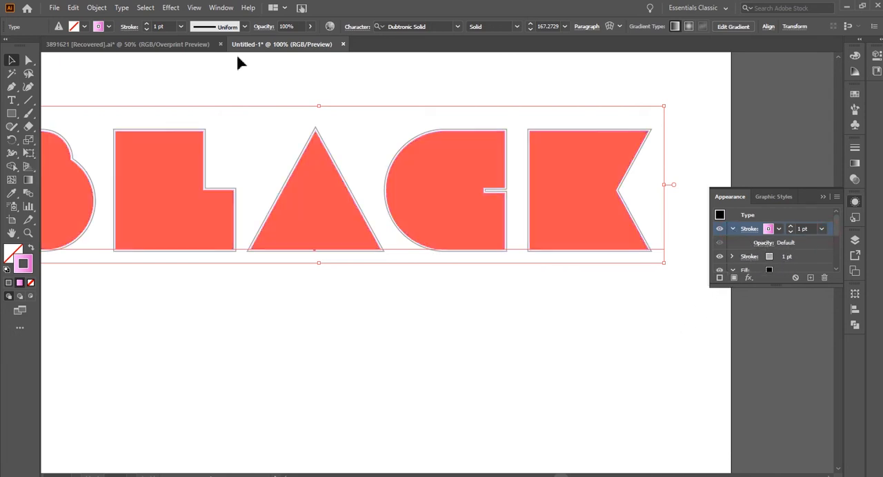
click(172, 8)
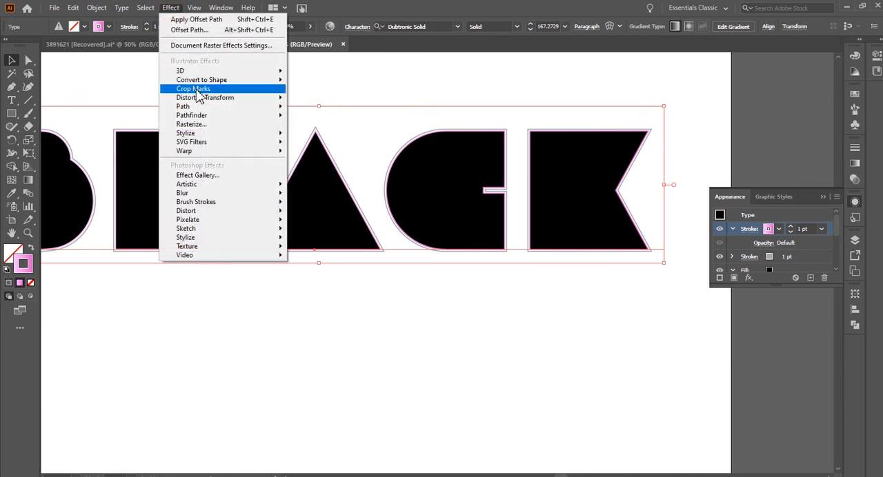
mouse_move(202, 137)
mouse_move(197, 108)
click(321, 109)
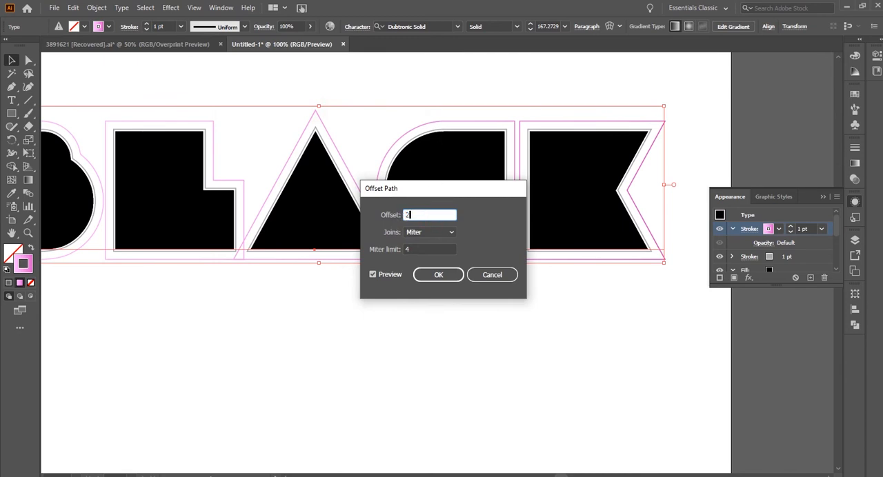
text(2)
key(Tab)
click(442, 275)
click(473, 349)
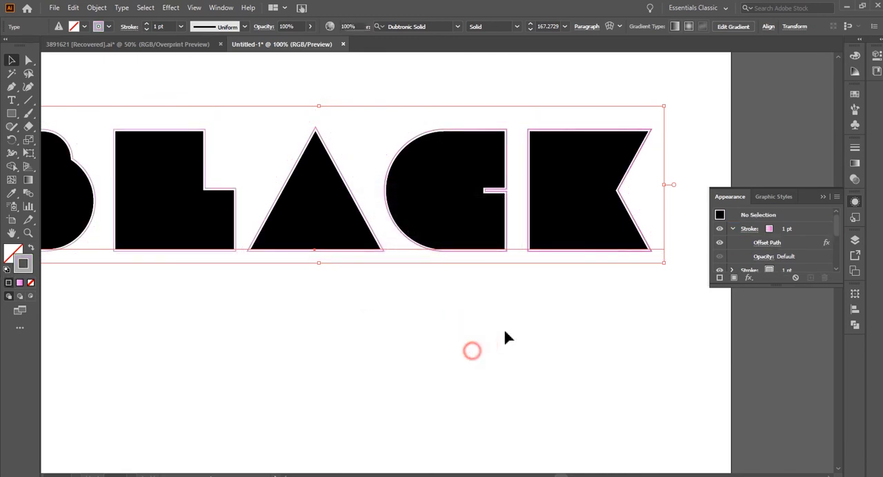
scroll(540, 210, up, 2)
click(547, 347)
Set the text's lower fill, the one carrying the Transform effect, to black and deselect the text.
drag(454, 351, 520, 384)
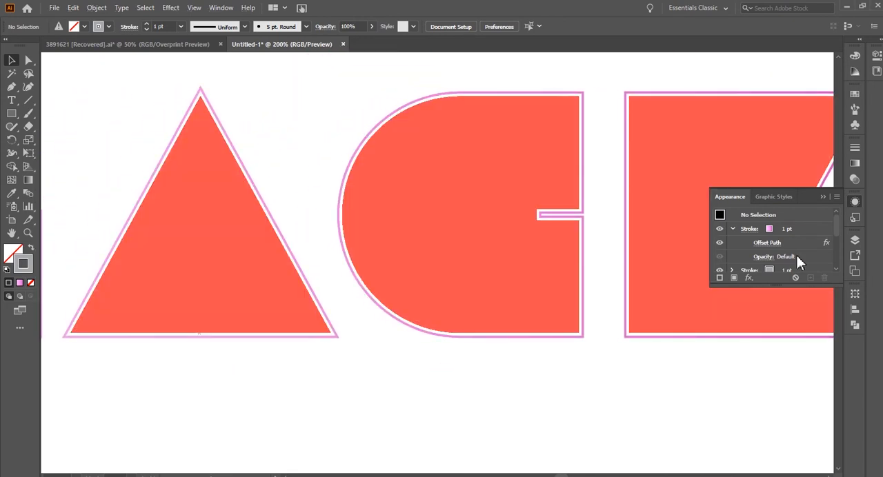
click(676, 191)
scroll(778, 244, down, 2)
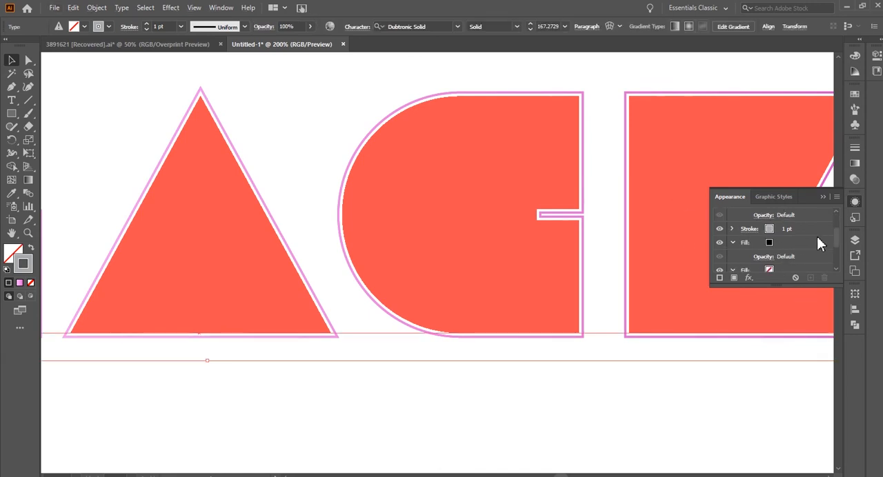
scroll(836, 235, down, 2)
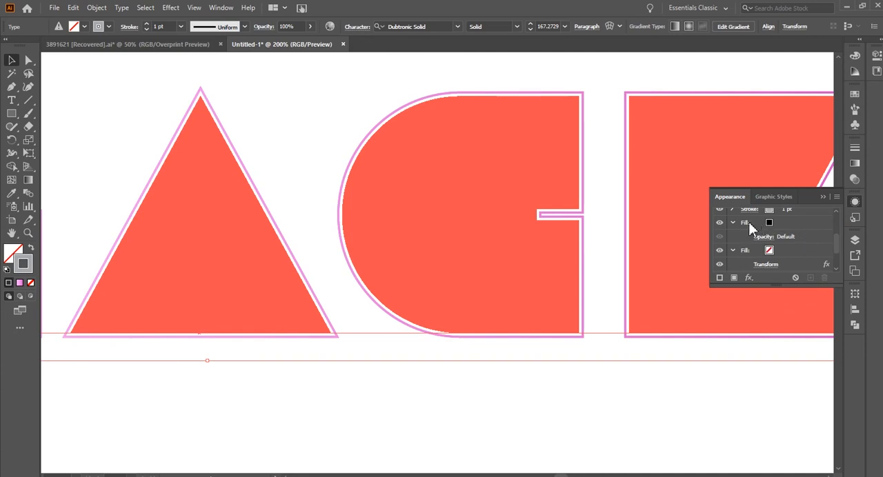
click(772, 251)
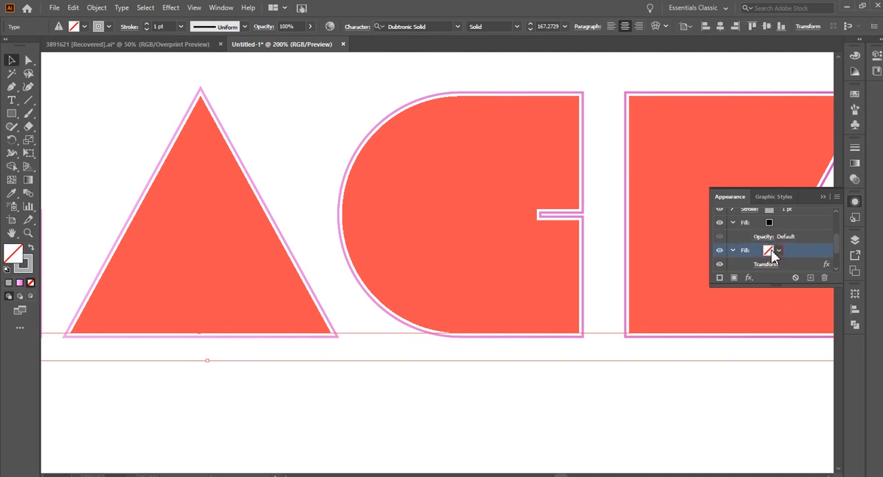
double_click(744, 252)
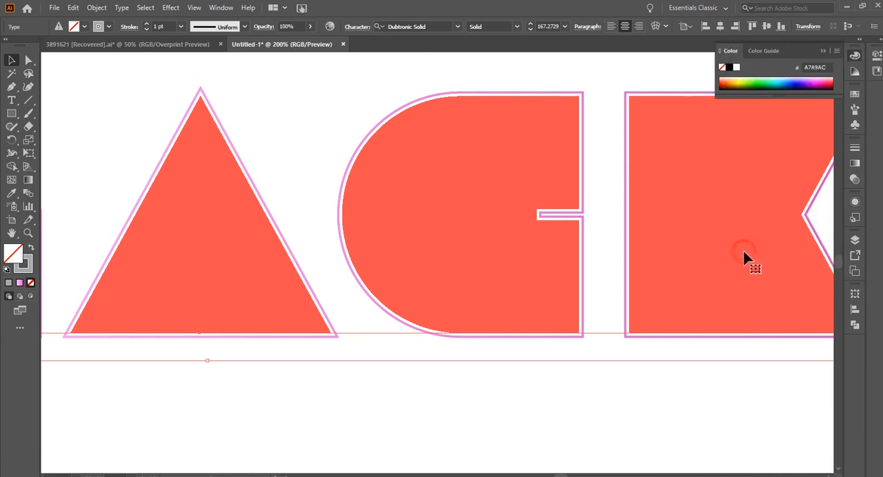
click(729, 67)
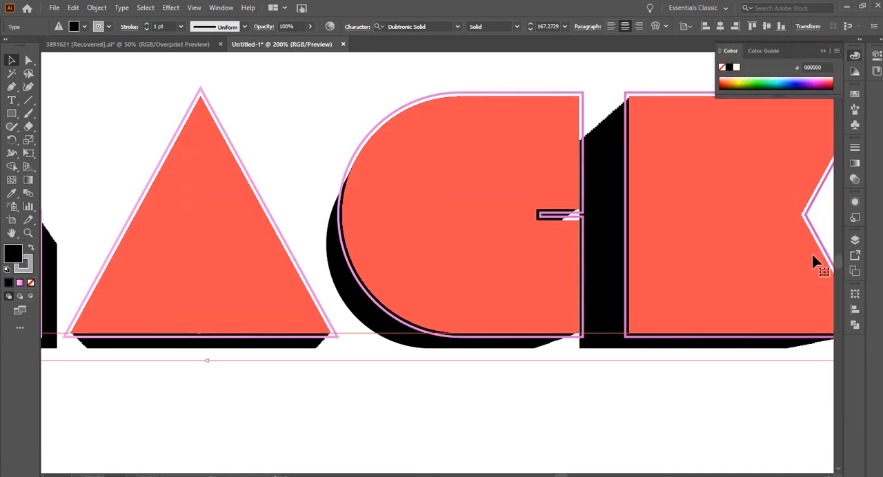
click(113, 85)
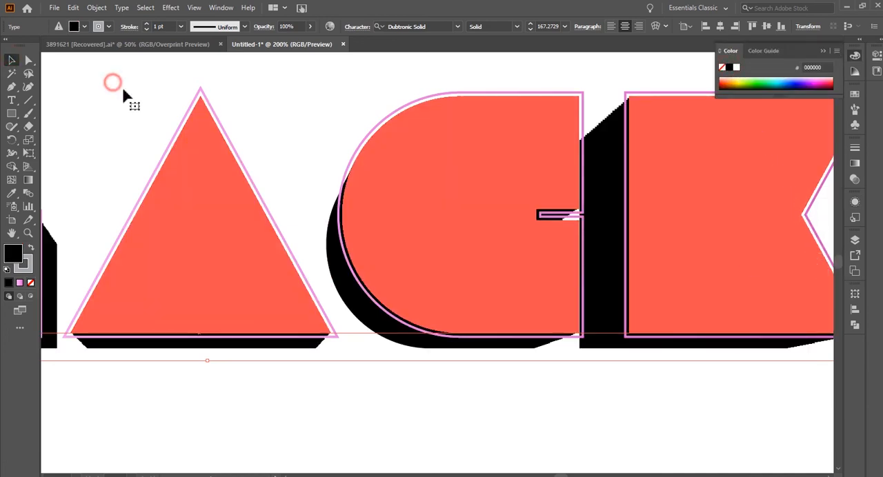
click(493, 403)
Select the text's upper fill, the one without the Transform effect, and apply the pink linear gradient to it.
drag(641, 420, 609, 427)
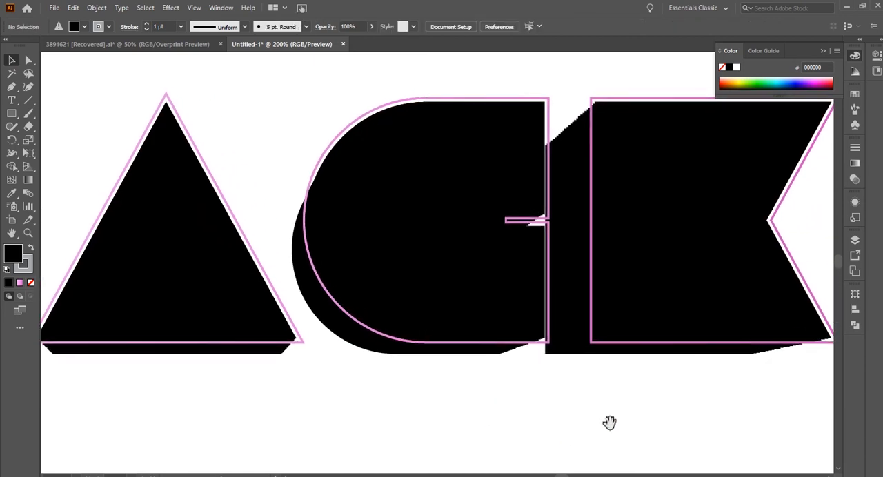
click(685, 272)
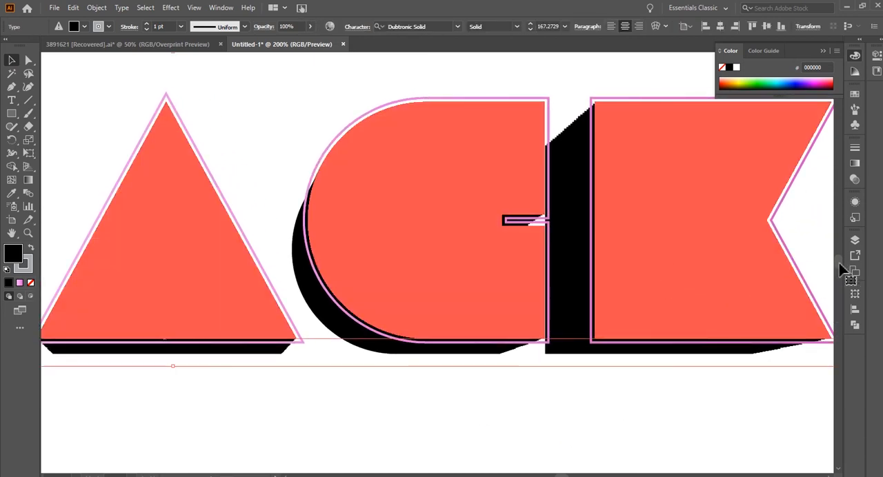
click(855, 202)
scroll(759, 259, down, 3)
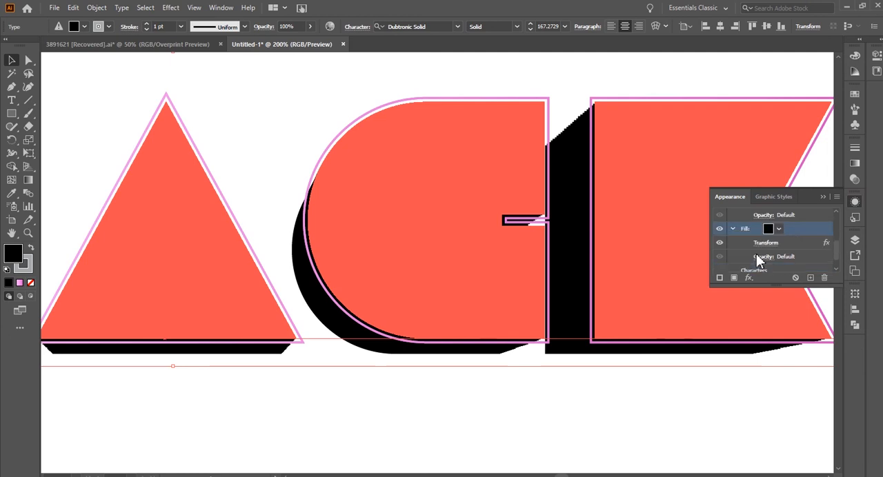
scroll(839, 251, up, 3)
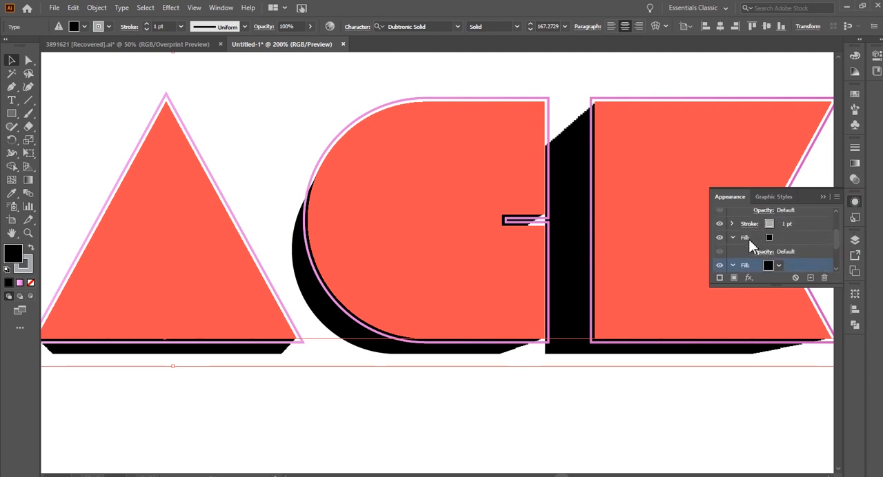
click(744, 239)
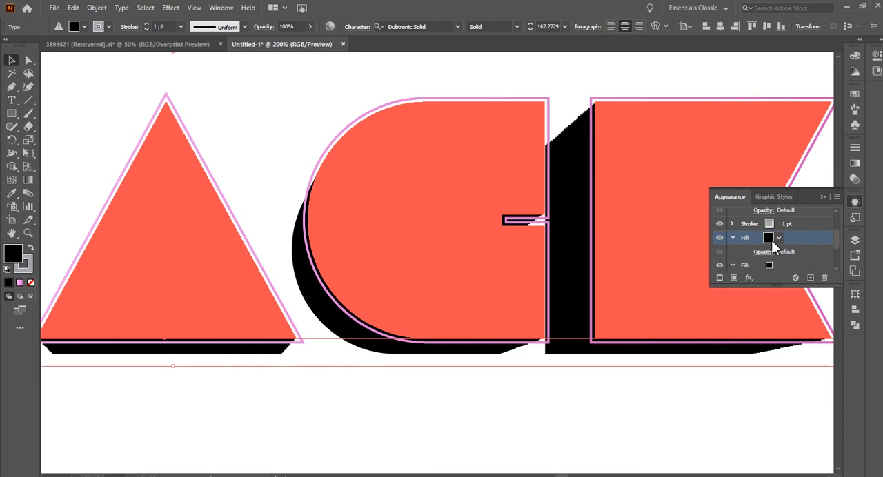
scroll(599, 243, down, 1)
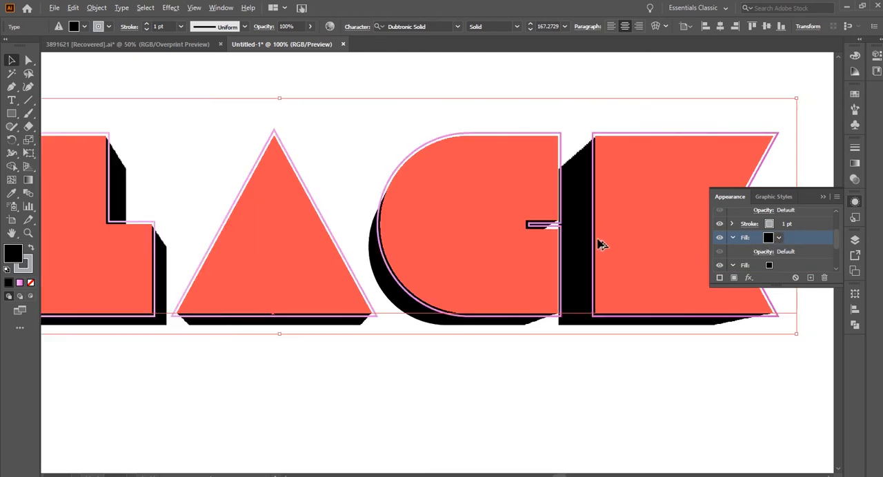
click(855, 166)
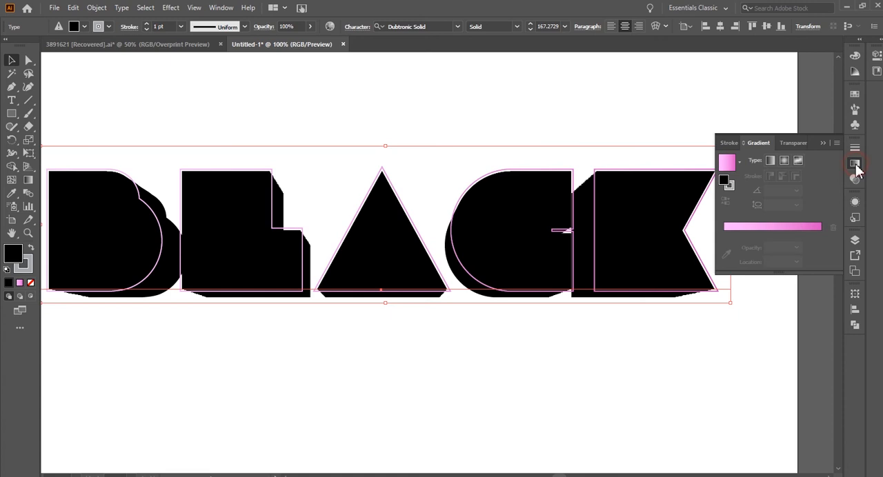
click(771, 233)
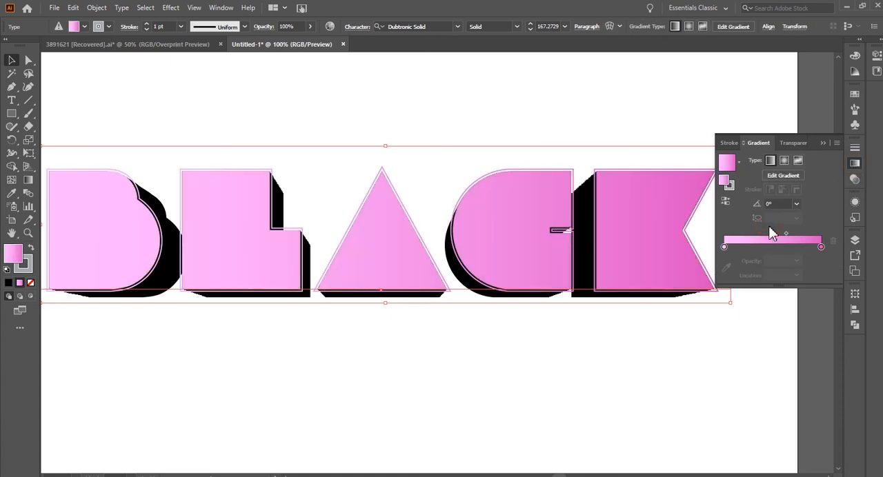
Sample the black-and-white striped square beside the artboard with the Eyedropper to restyle the text's upper fill.
scroll(634, 241, down, 2)
scroll(583, 243, down, 1)
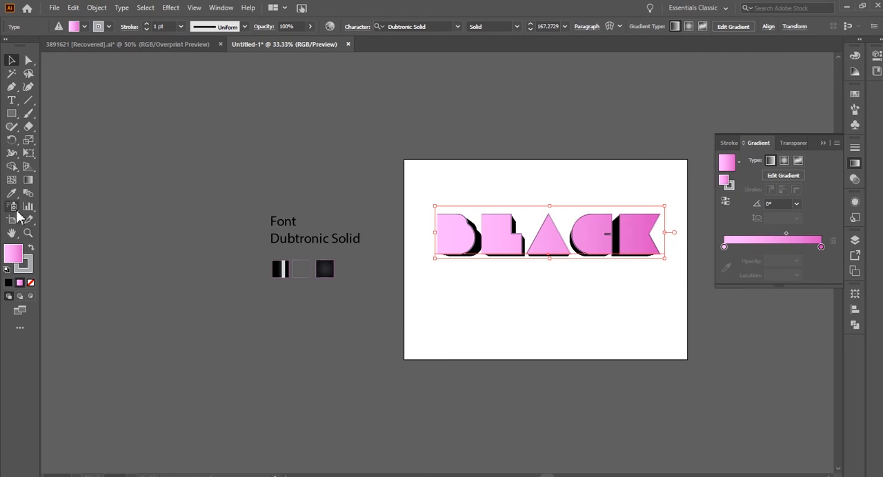
click(11, 193)
scroll(276, 274, up, 1)
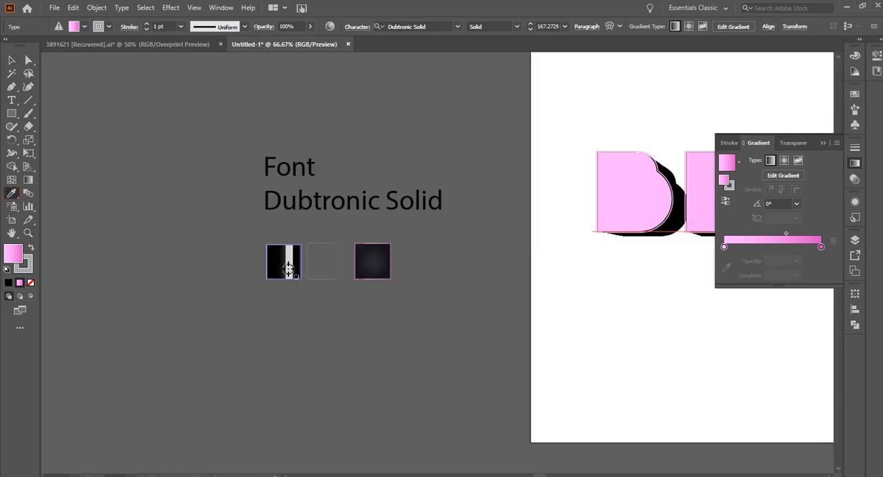
click(277, 272)
scroll(238, 266, down, 1)
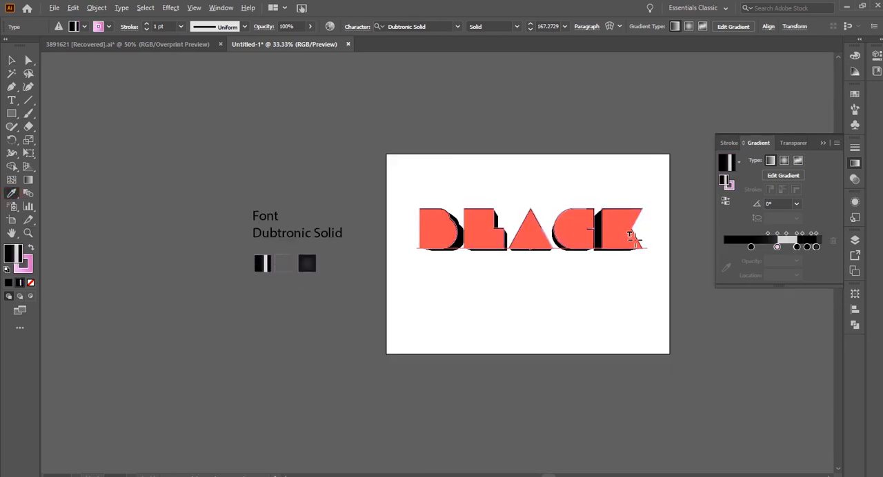
scroll(624, 238, up, 2)
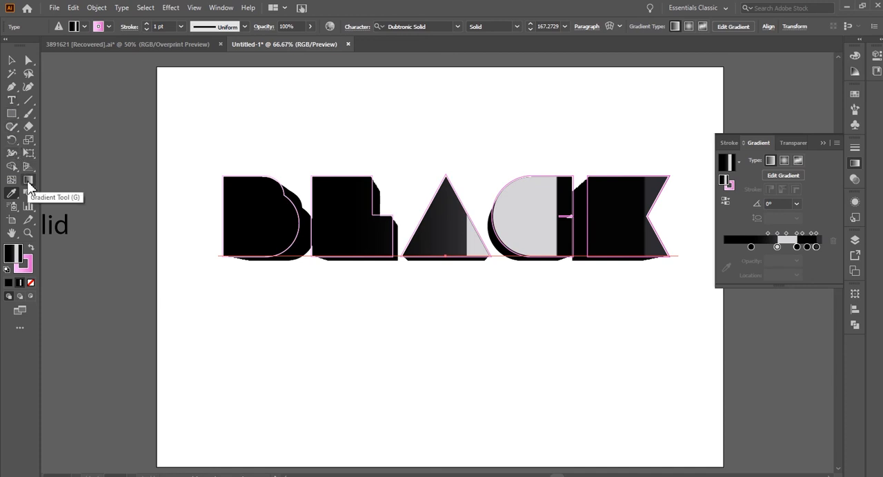
Redraw the text's striped gradient diagonally upward across the word at about 37° with the Gradient tool, and deselect it.
click(27, 180)
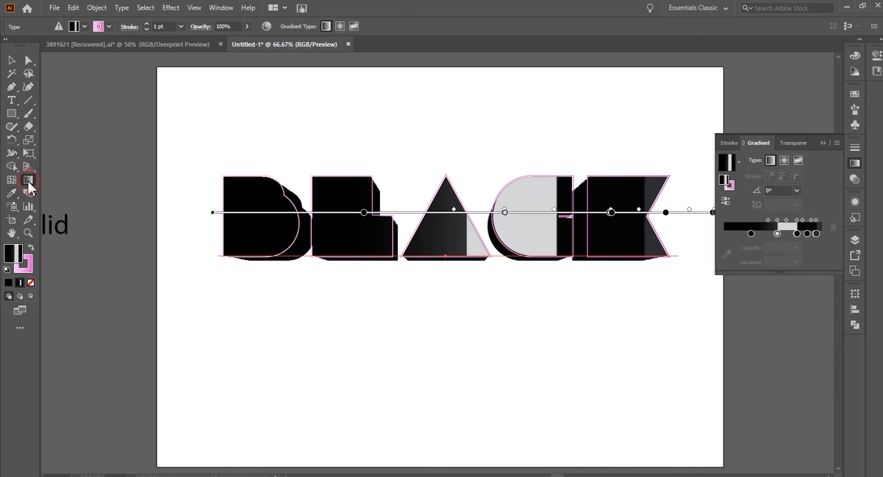
scroll(347, 279, up, 1)
scroll(318, 266, down, 1)
mouse_move(284, 258)
mouse_down()
mouse_move(412, 206)
mouse_move(429, 150)
mouse_up()
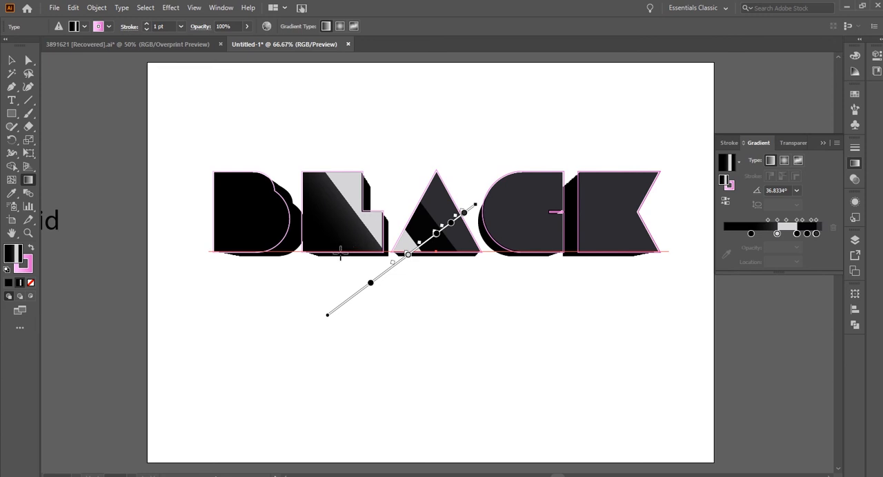
click(11, 60)
click(326, 126)
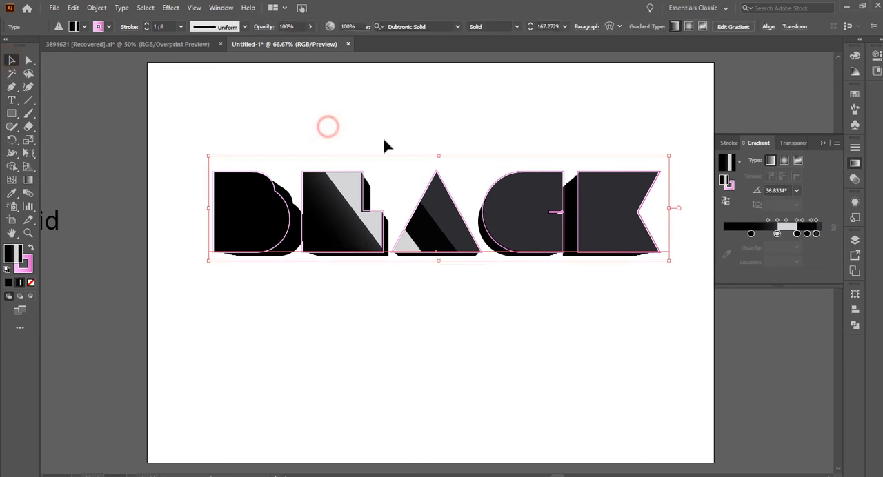
drag(548, 121, 526, 126)
scroll(524, 121, down, 1)
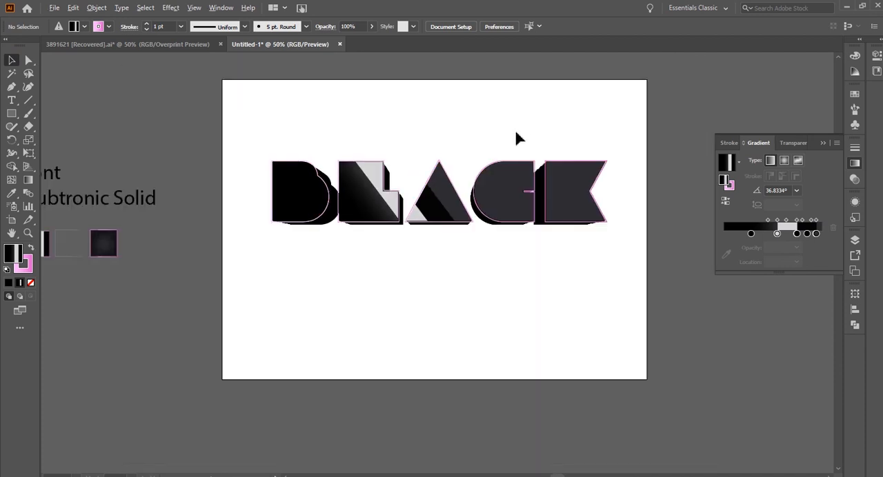
Draw a rectangle covering the whole artboard and sample the dark radial-gradient square beside it with the Eyedropper.
click(12, 114)
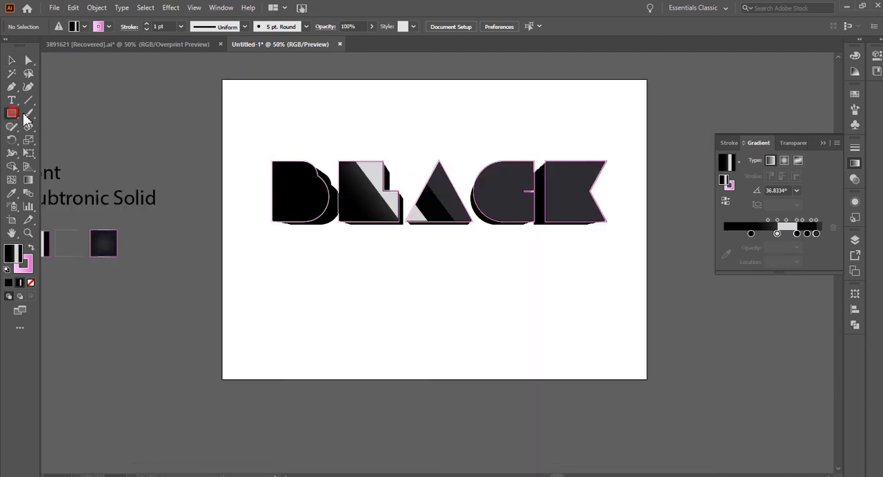
drag(223, 80, 647, 379)
click(12, 193)
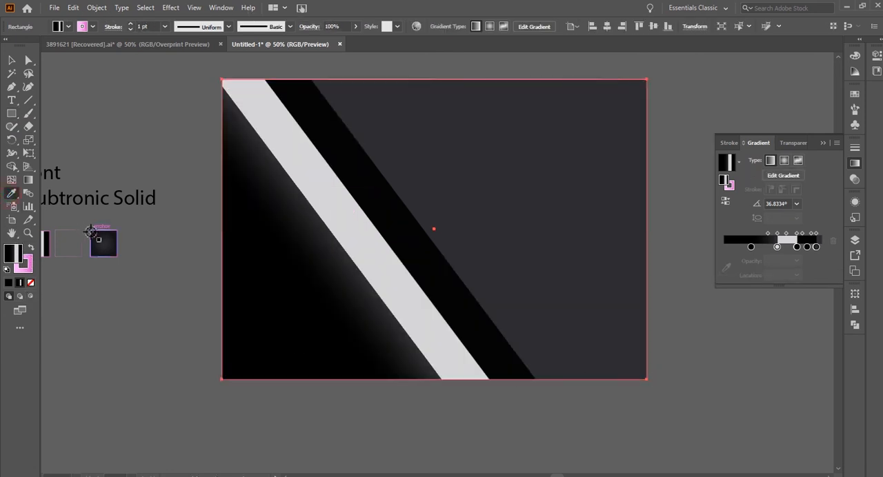
click(100, 242)
click(11, 62)
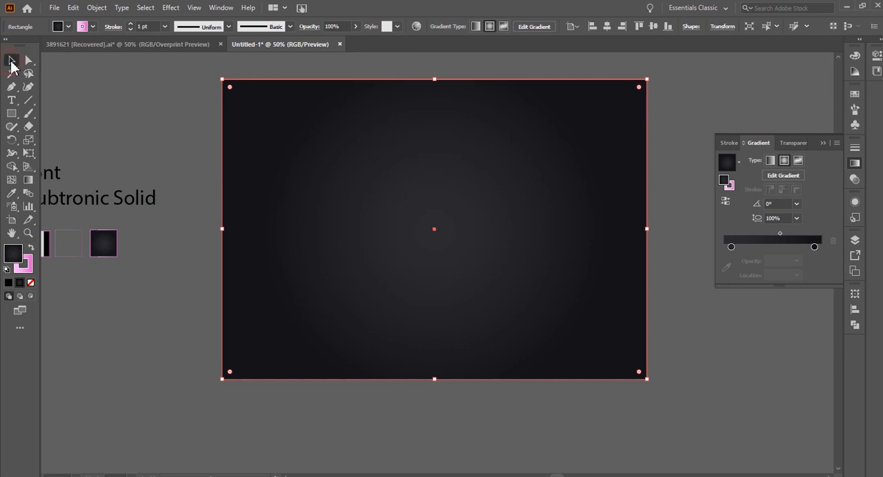
Send the dark gradient rectangle behind the text as a background and deselect it.
key(ctrl+shift+bracketleft)
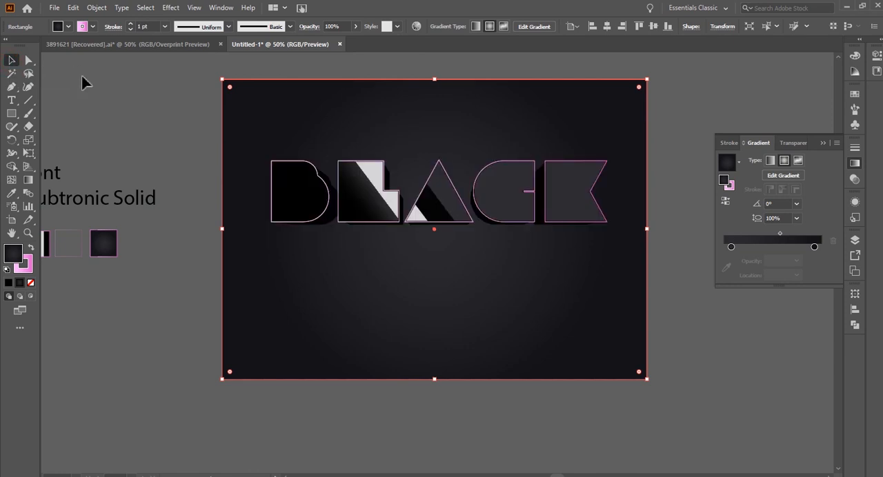
click(473, 396)
drag(419, 289, 430, 319)
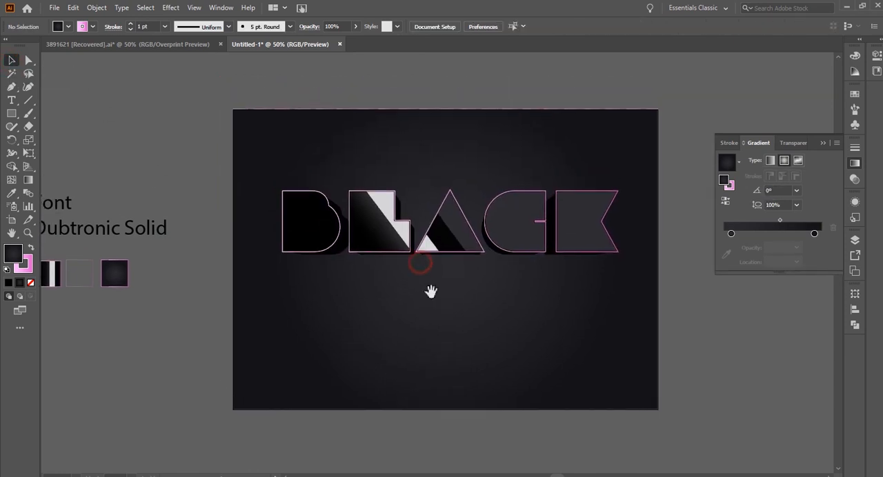
Duplicate the styled BLACK text directly below the original.
click(458, 238)
key(ctrl+2)
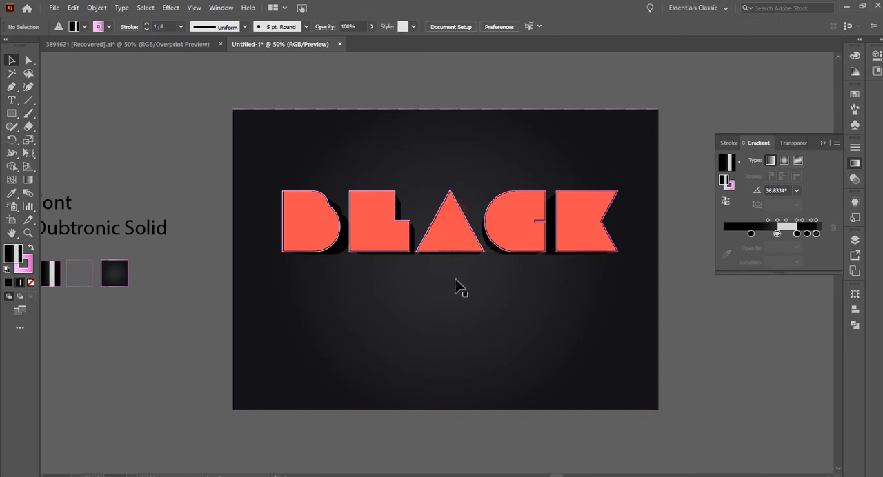
drag(453, 229, 459, 299)
Replace the duplicated text's wording with PURPLE and deselect it.
key(t)
double_click(458, 298)
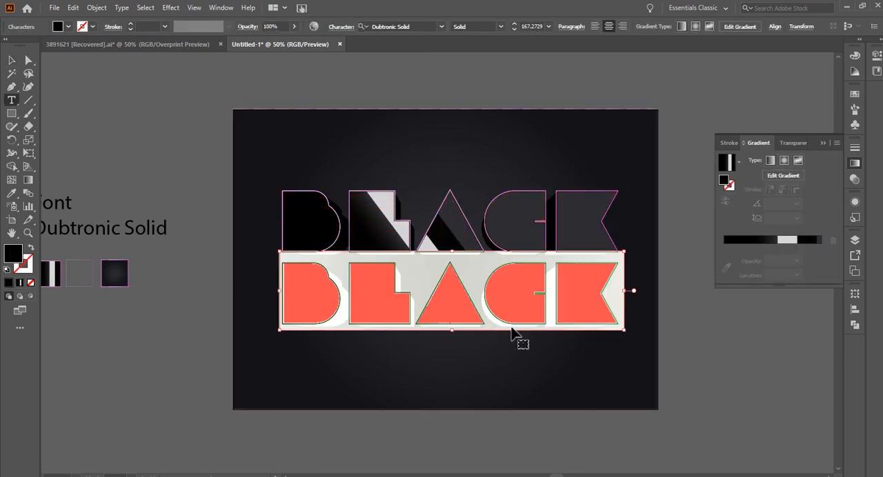
text(P)
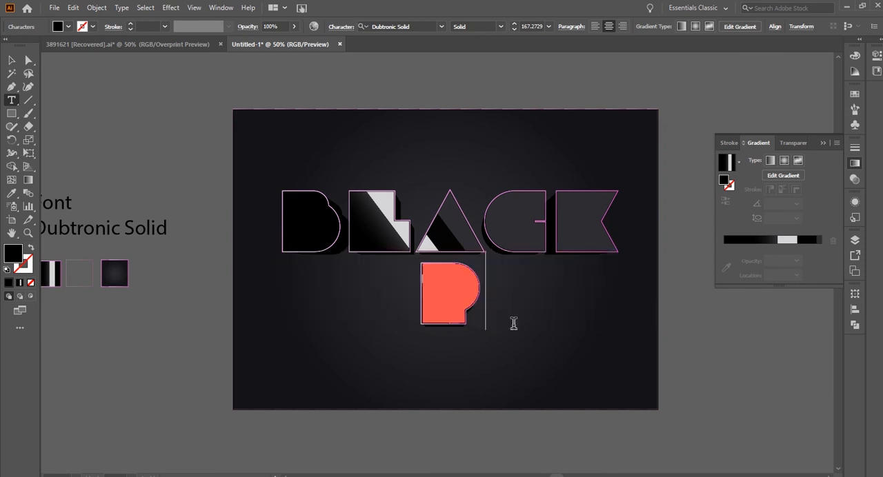
text(URPL)
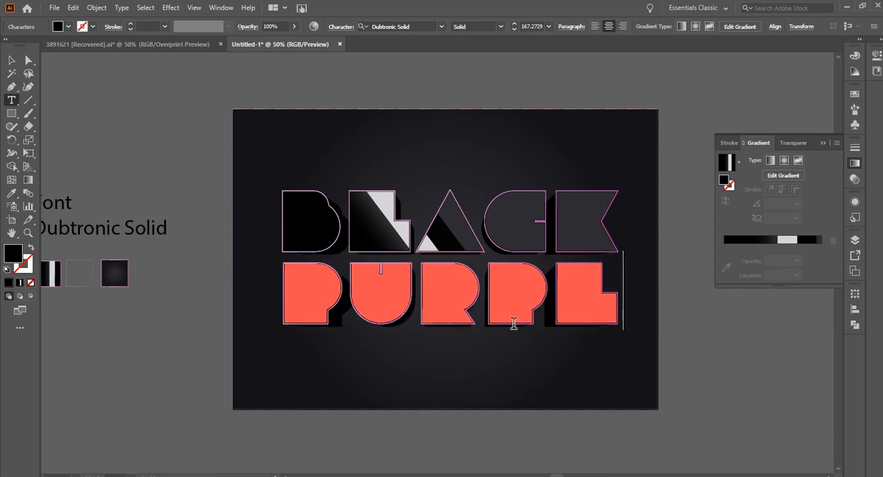
text(E)
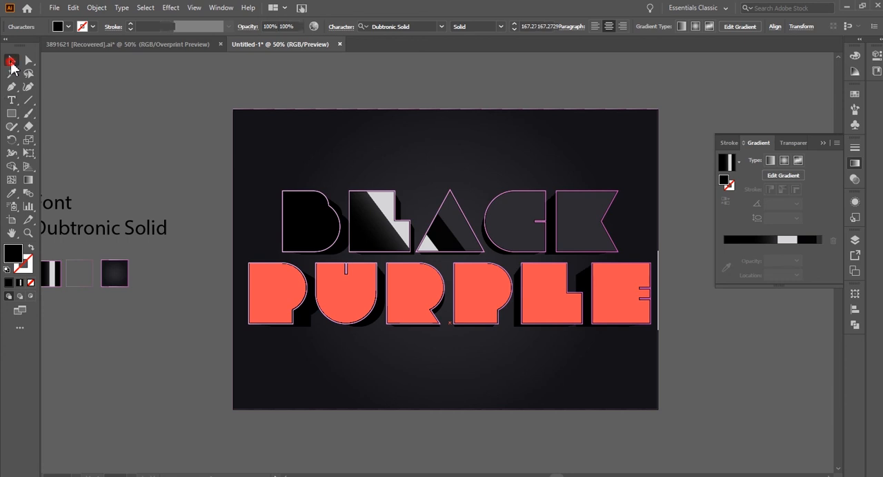
click(11, 60)
click(148, 112)
Select BLACK and PURPLE and scale them down together about their center to about 80%, and deselect them.
scroll(546, 221, up, 1)
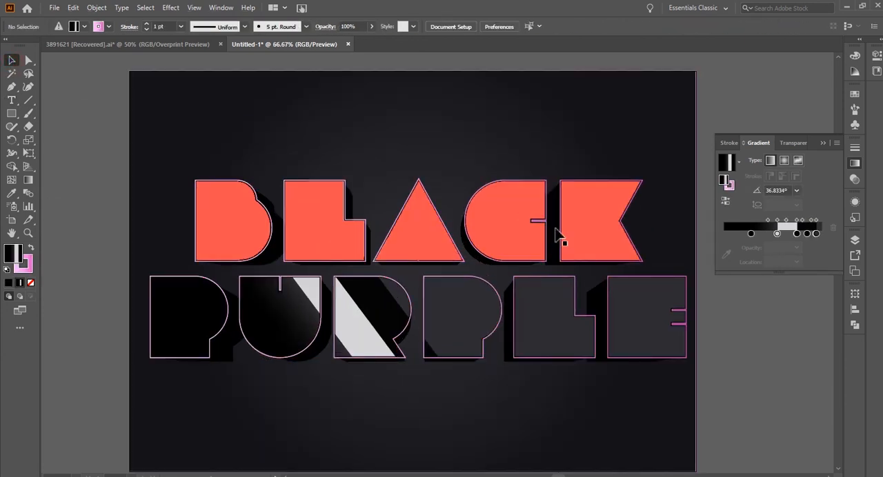
click(651, 331)
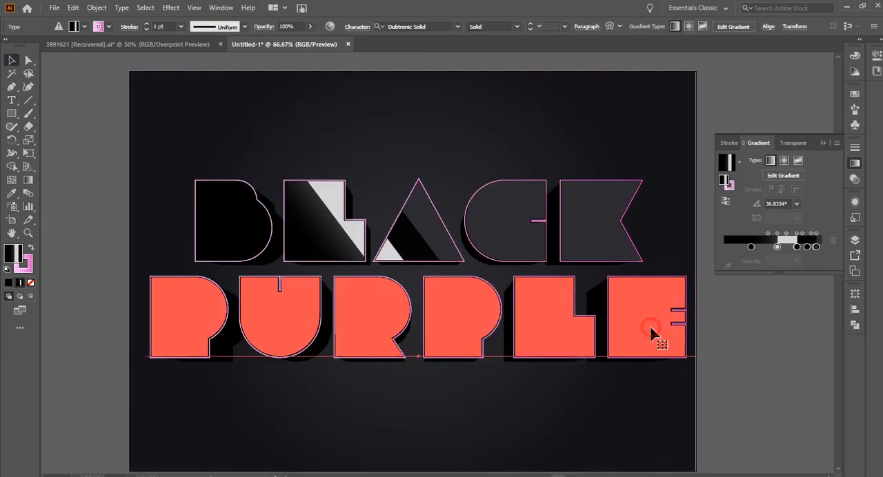
drag(695, 166, 669, 187)
click(750, 404)
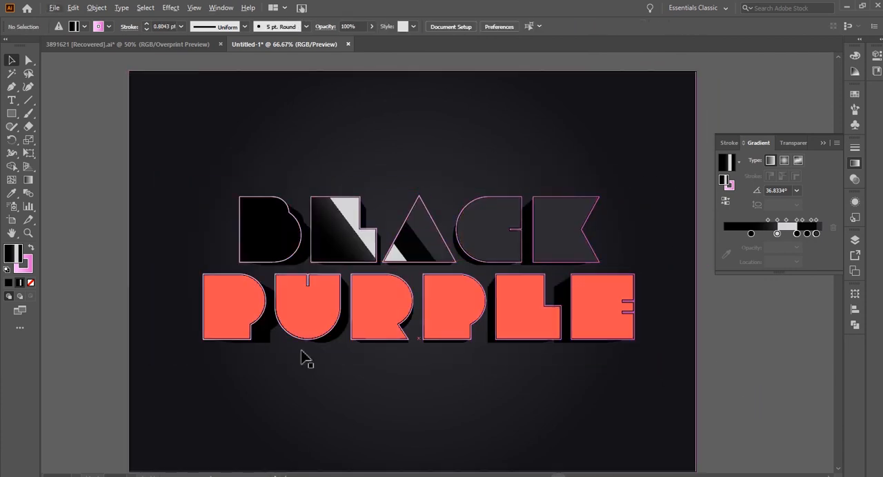
Shift PURPLE's striped gradient up and to the right so the light band crosses the upper part of the R, and deselect everything.
drag(167, 364, 197, 353)
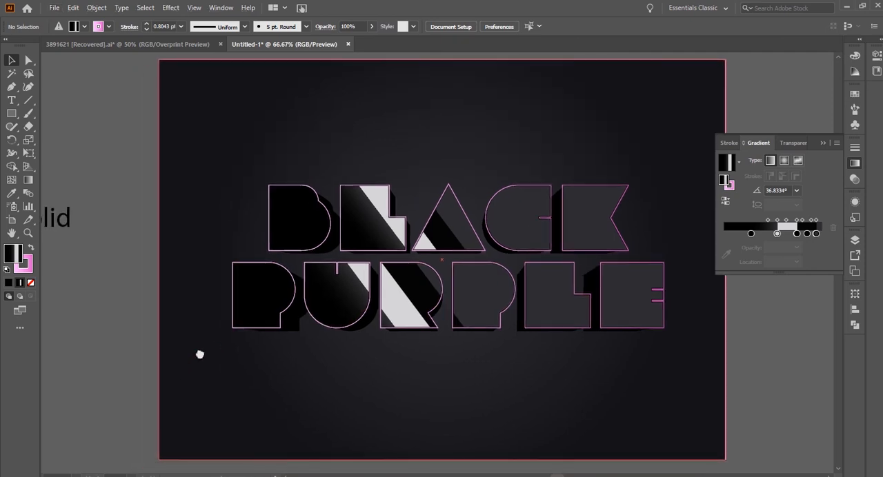
scroll(431, 338, up, 2)
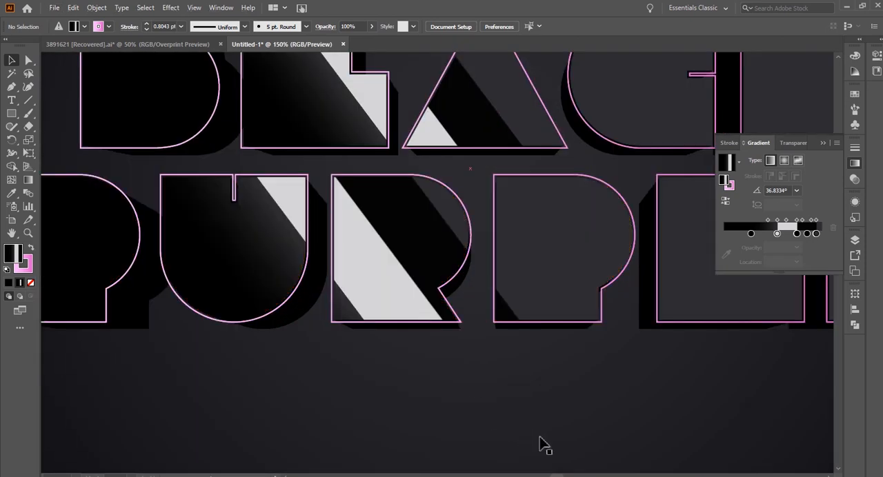
scroll(425, 309, down, 1)
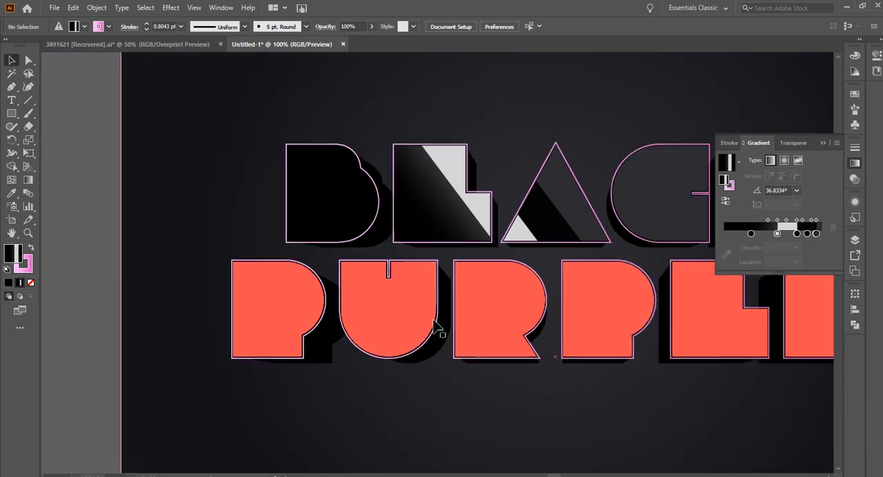
click(479, 321)
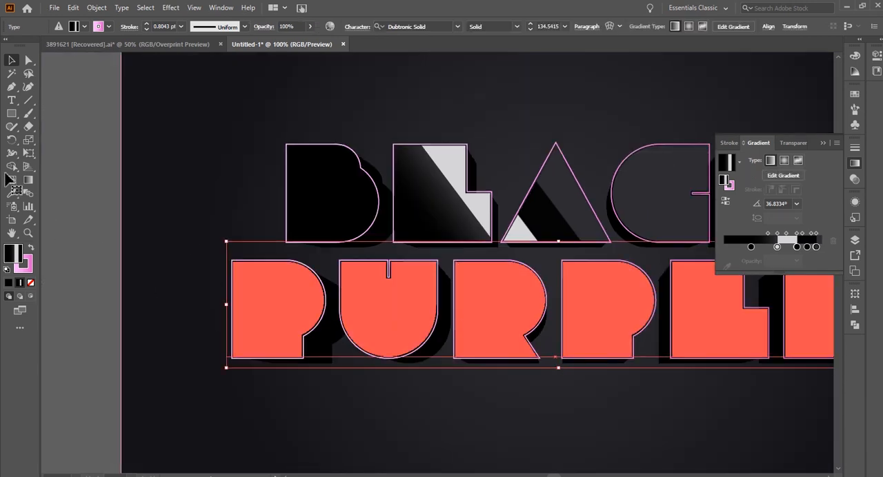
click(27, 179)
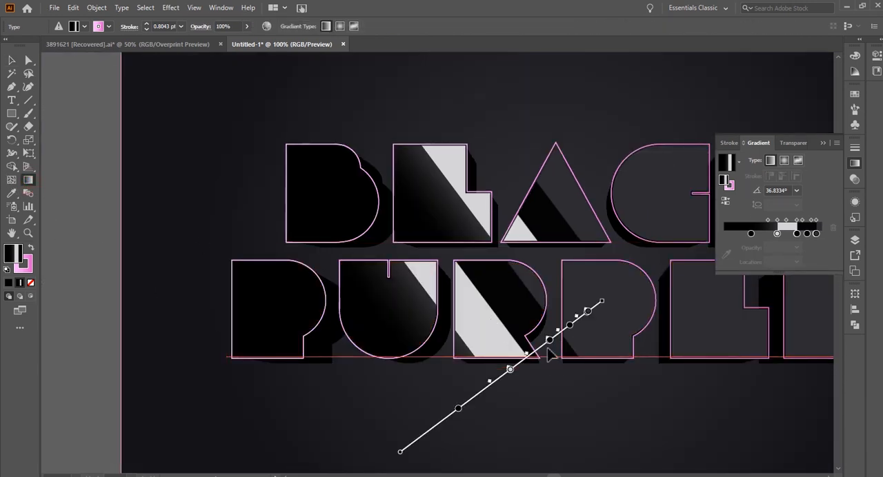
mouse_move(540, 351)
mouse_down()
mouse_move(554, 336)
mouse_move(542, 319)
mouse_move(566, 302)
mouse_up()
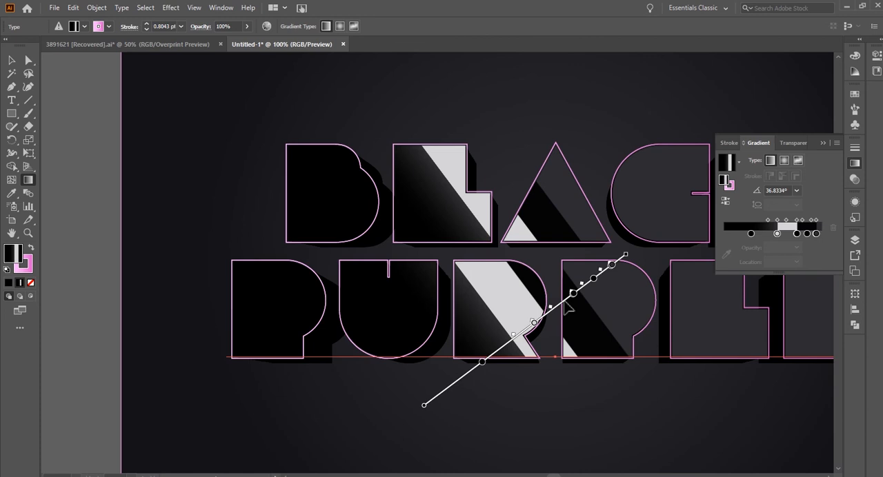
click(20, 61)
click(163, 128)
key(ctrl+0)
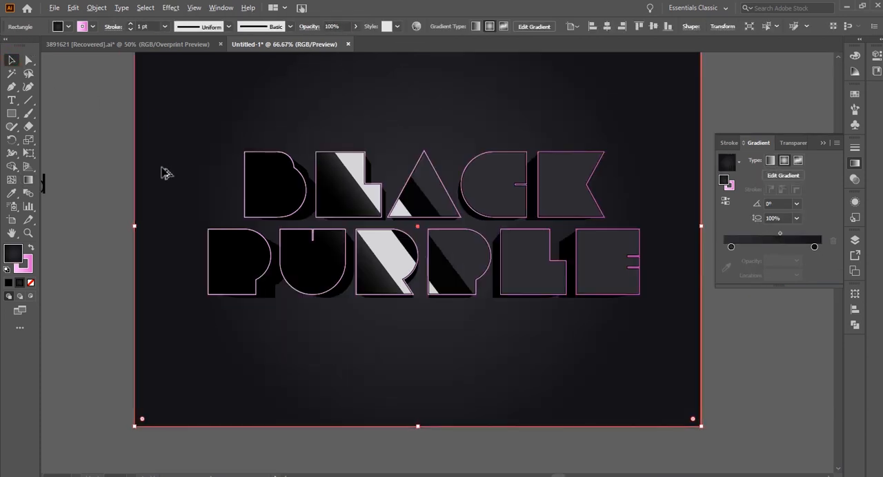
click(754, 359)
drag(623, 316, 629, 360)
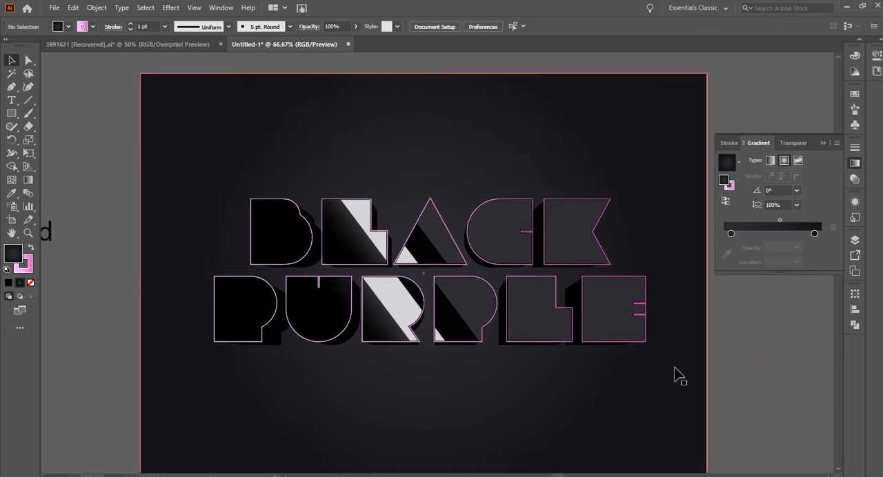